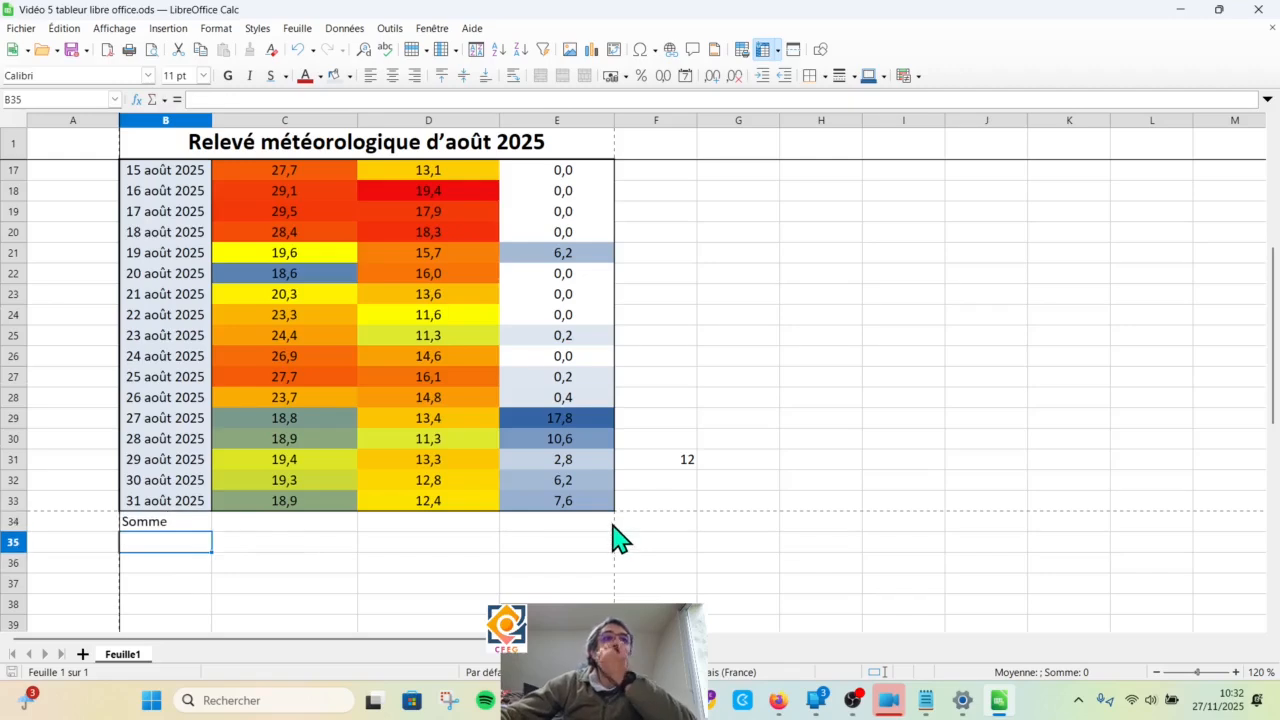
# Step: Fill the two temperature cells C34:D34 in the Somme row with a black background
pyautogui.click(540, 524)
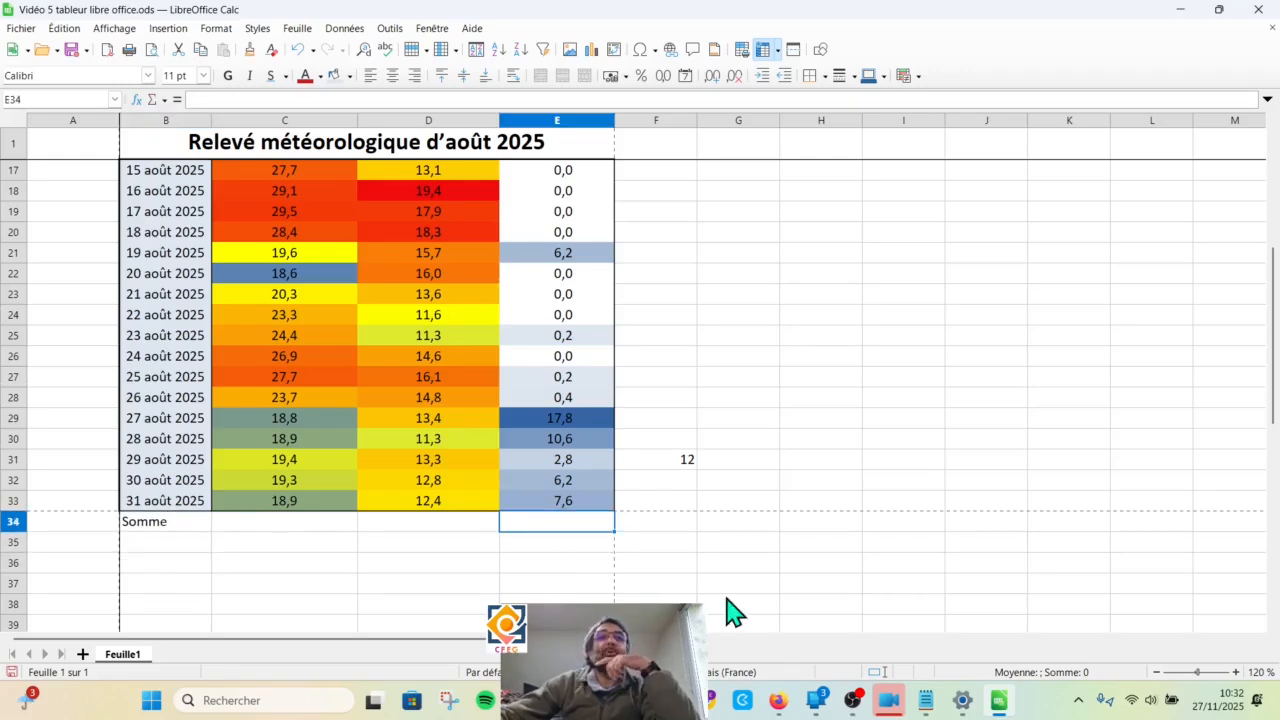
pyautogui.scroll(5, 280, 555)
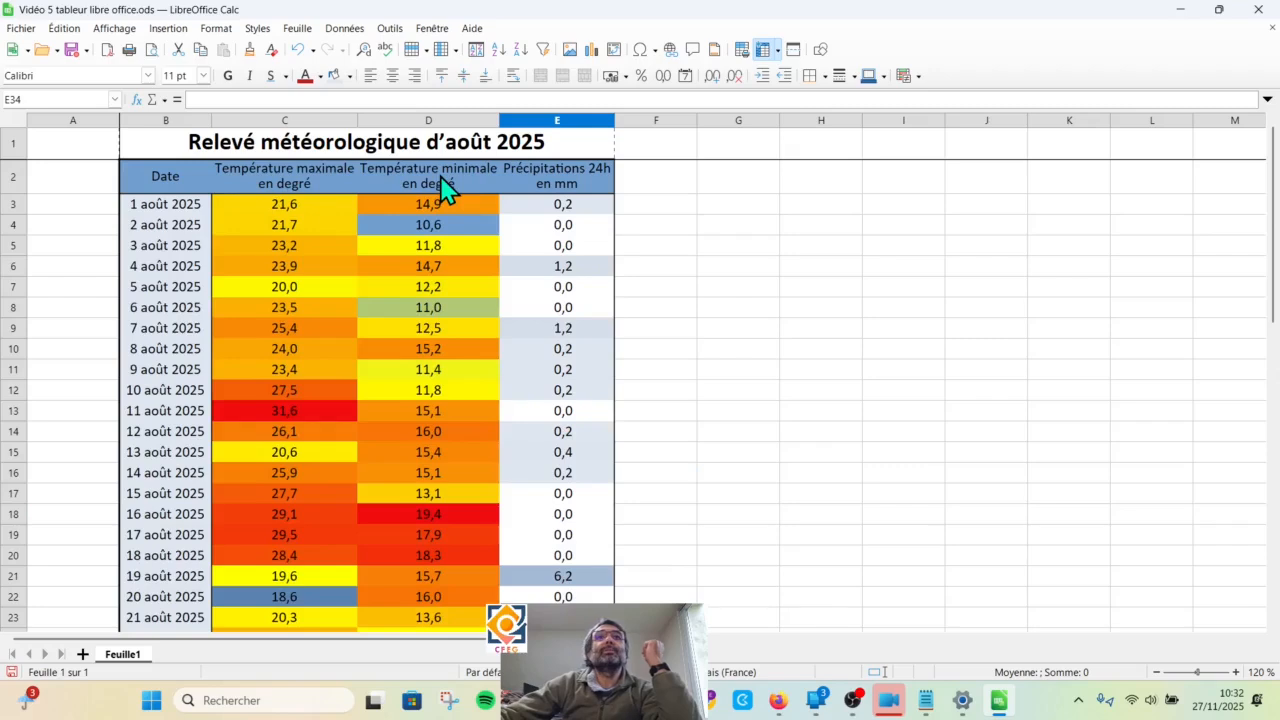
pyautogui.scroll(-6, 400, 330)
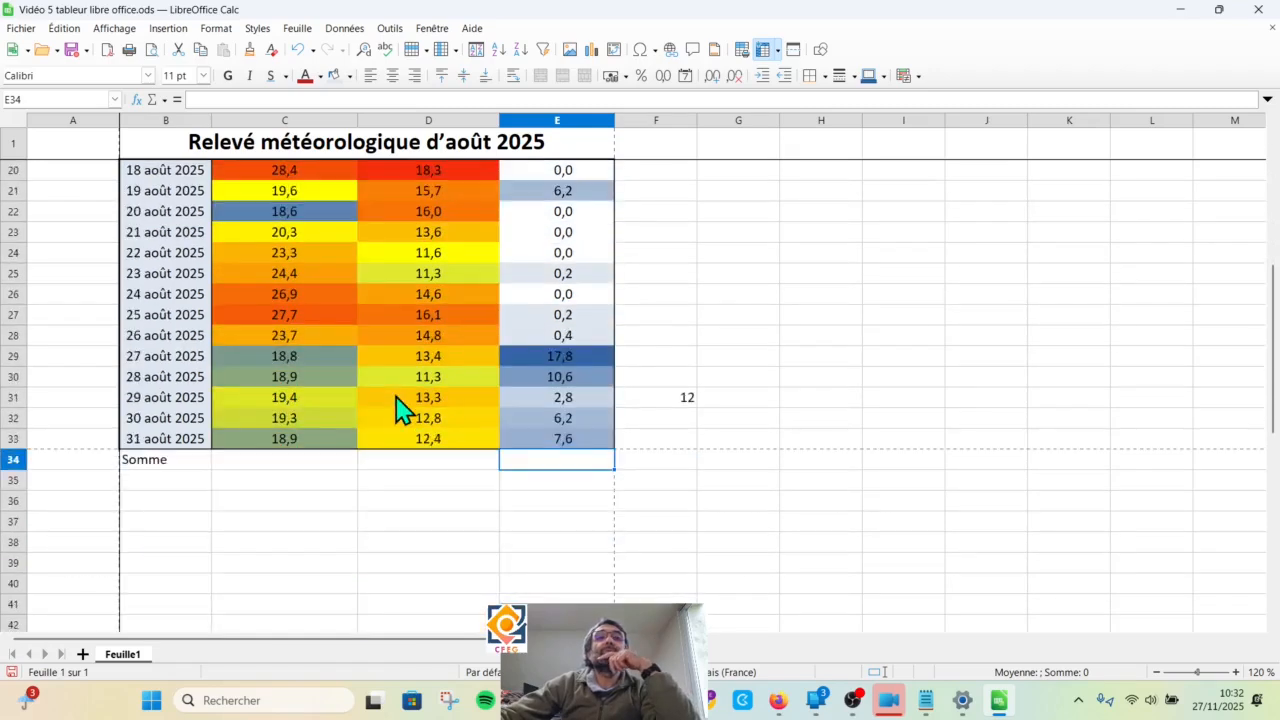
pyautogui.moveTo(335, 475); pyautogui.dragTo(409, 463)
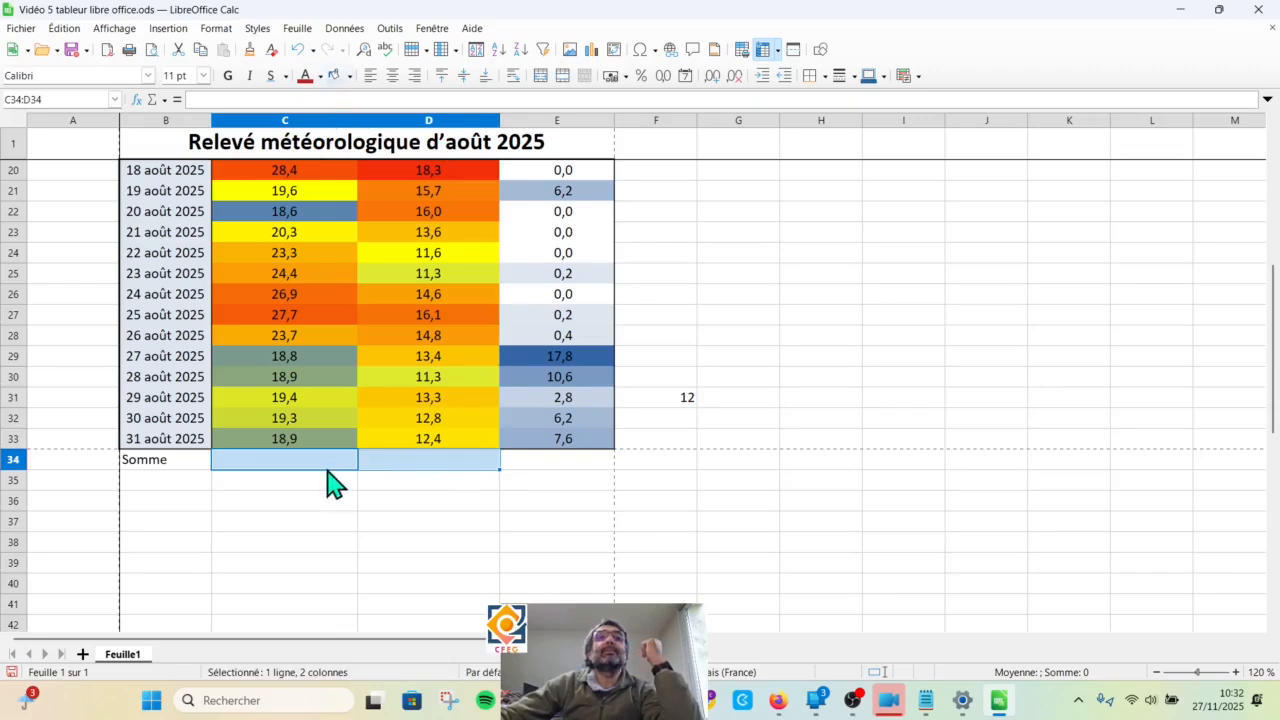
pyautogui.click(350, 76)
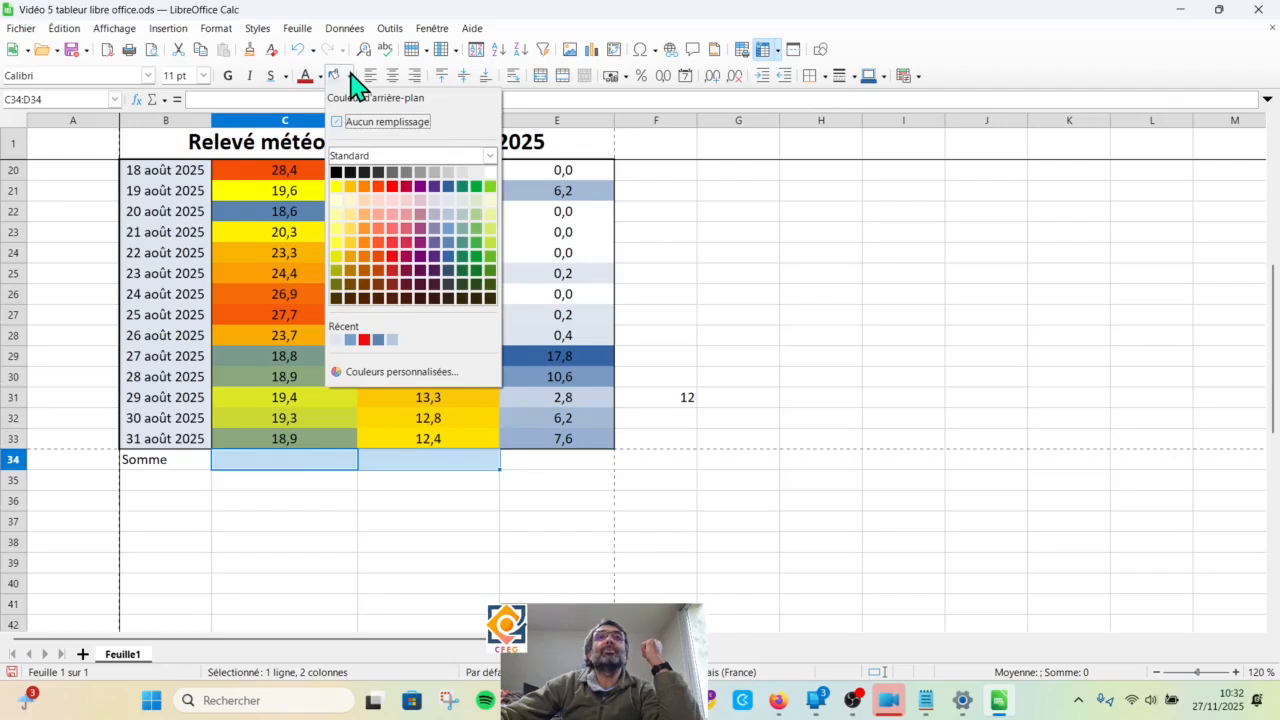
pyautogui.click(337, 172)
pyautogui.click(426, 521)
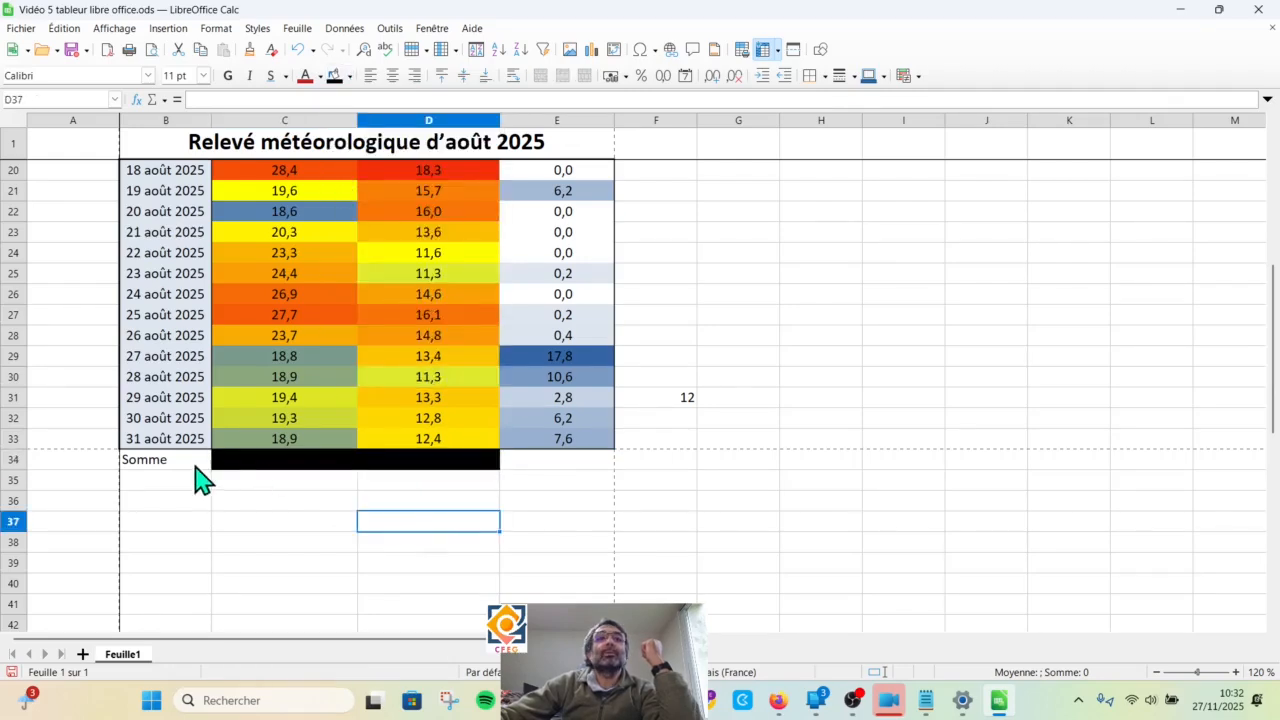
# Step: Add the row label "Max" in cell B35, below Somme
pyautogui.click(594, 462)
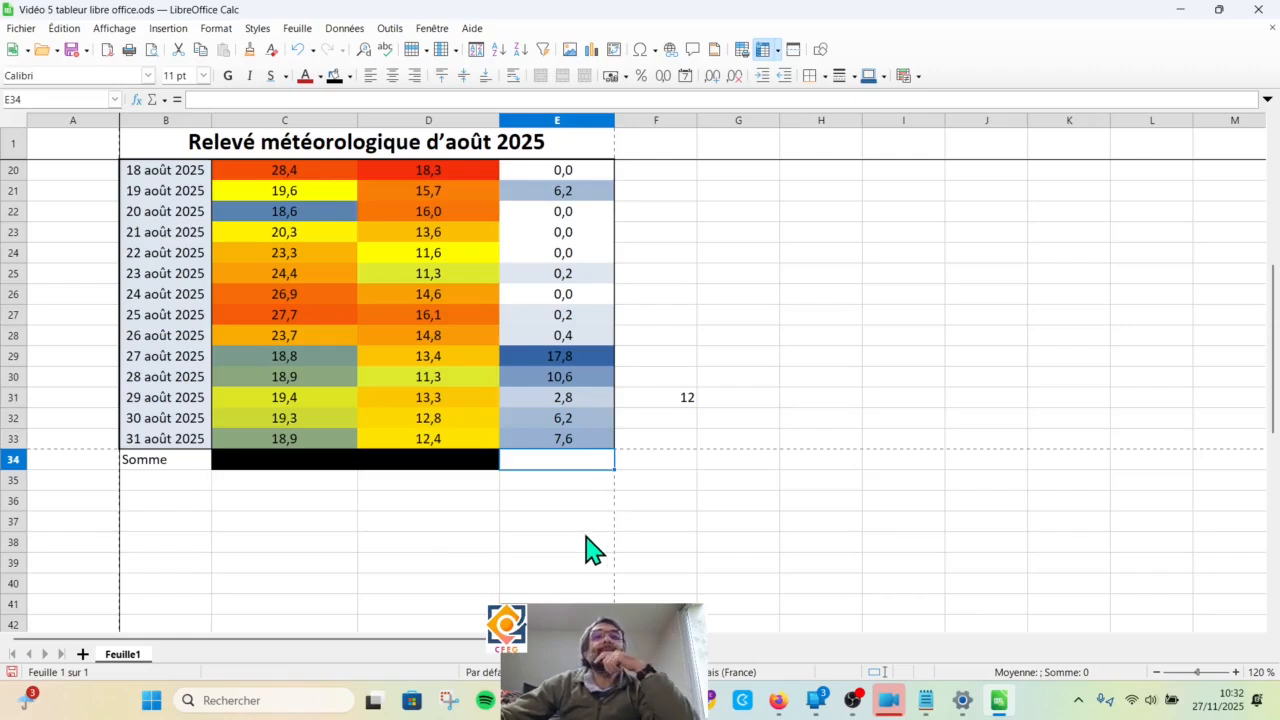
pyautogui.click(155, 484)
pyautogui.write('Max')
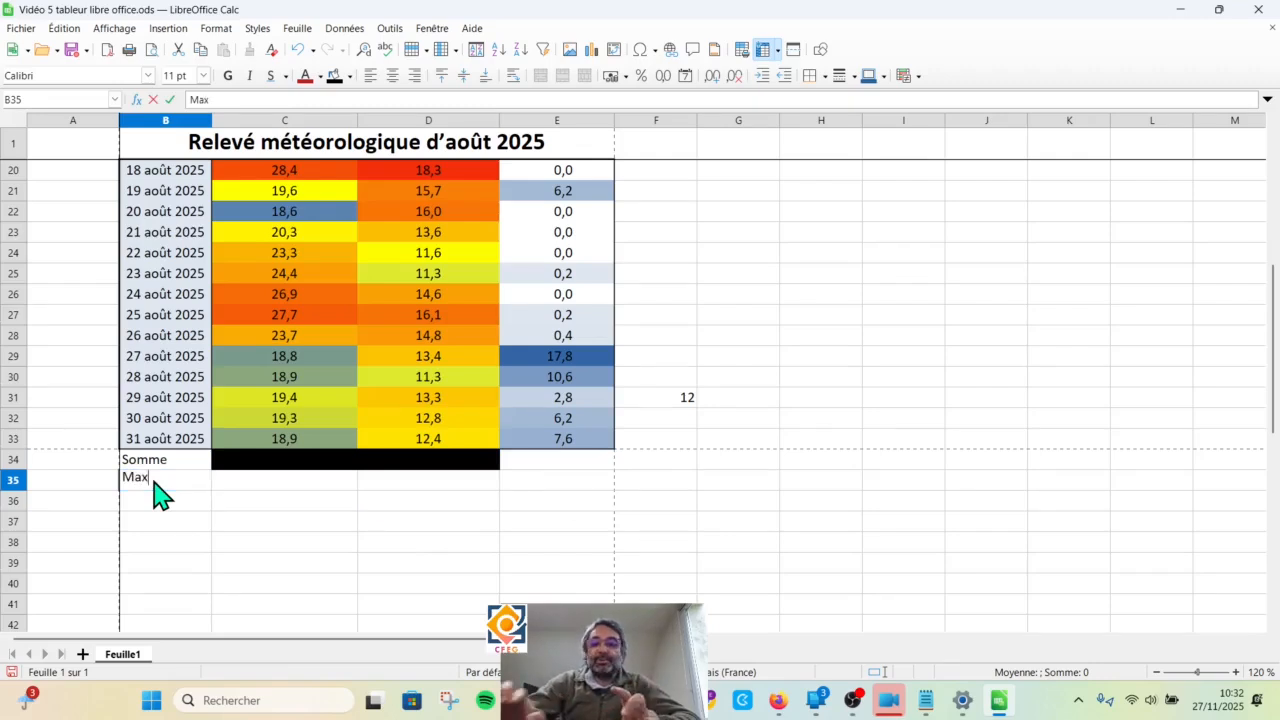
pyautogui.press('Return')
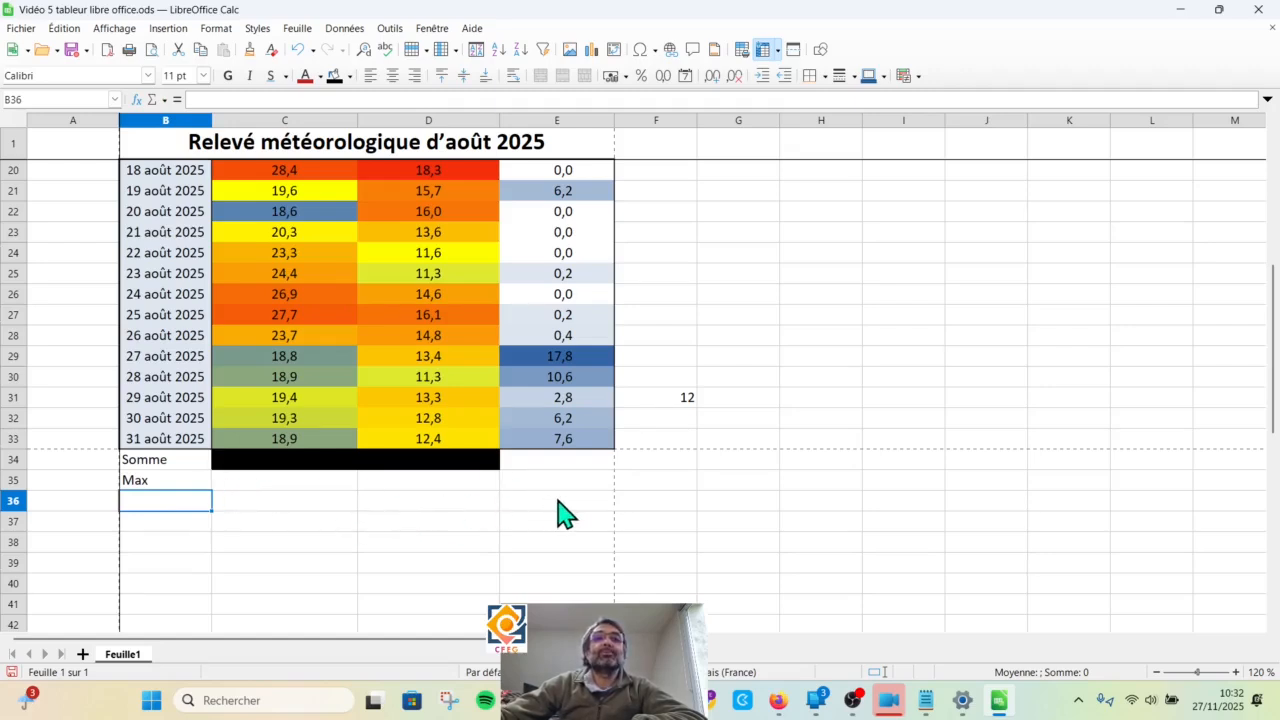
# Step: Enter the formula =somme(E3:E33) in cell E34 to total the precipitation column
pyautogui.click(595, 462)
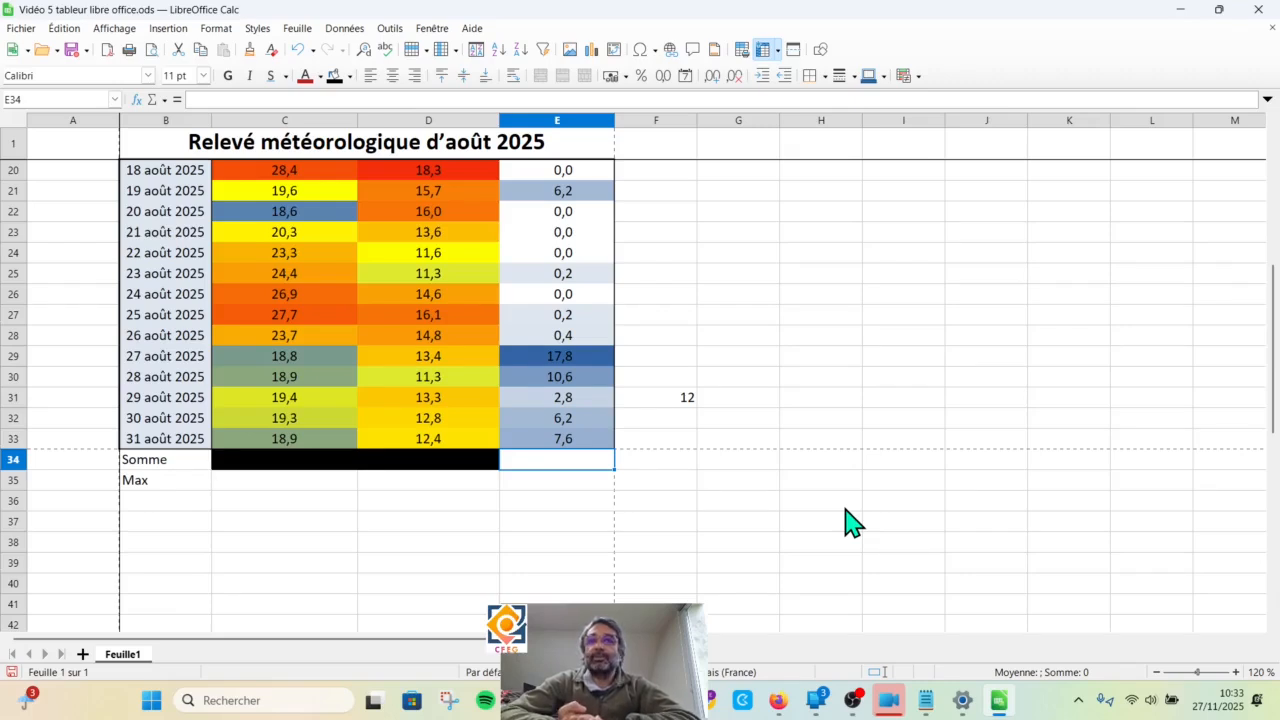
pyautogui.write('=')
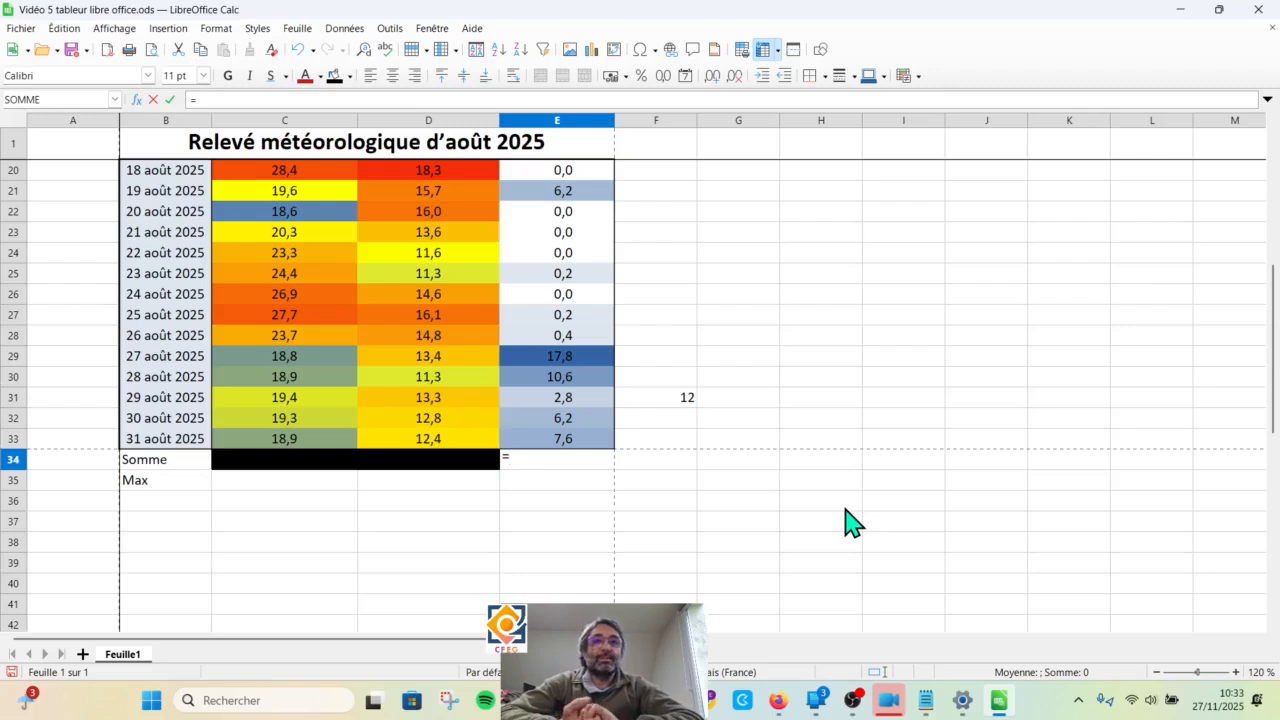
pyautogui.write('somme')
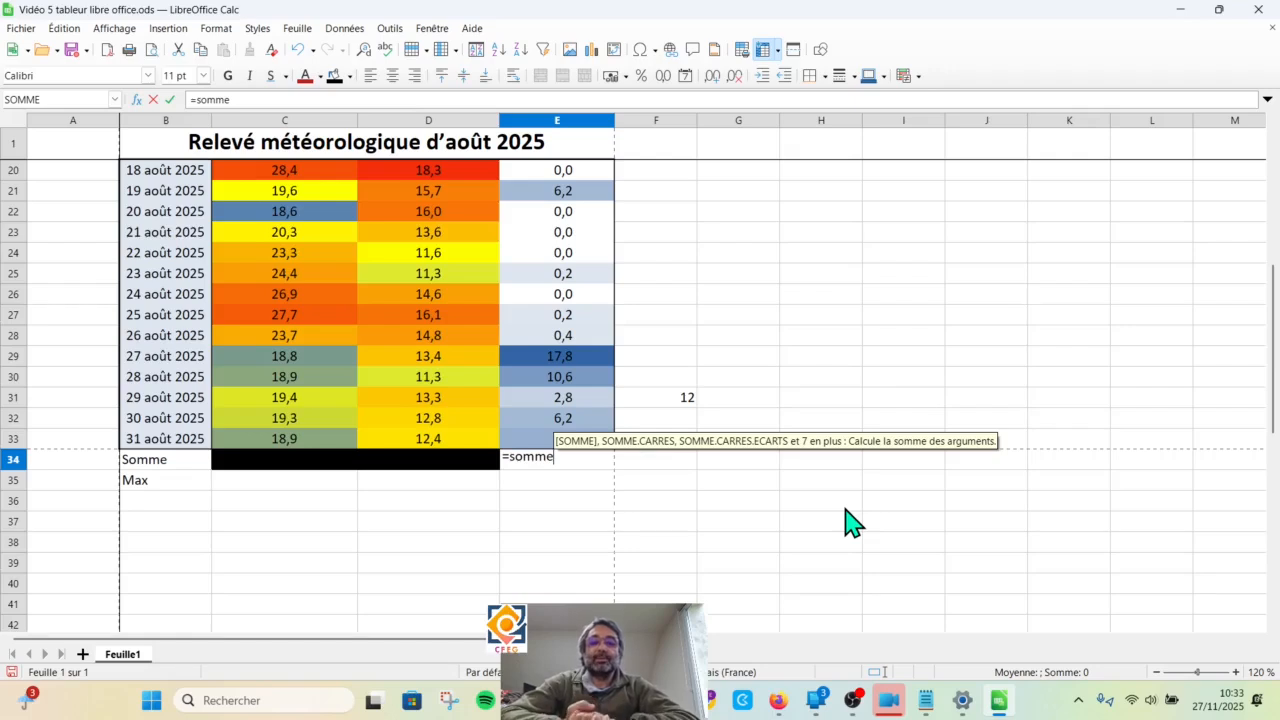
pyautogui.write('(')
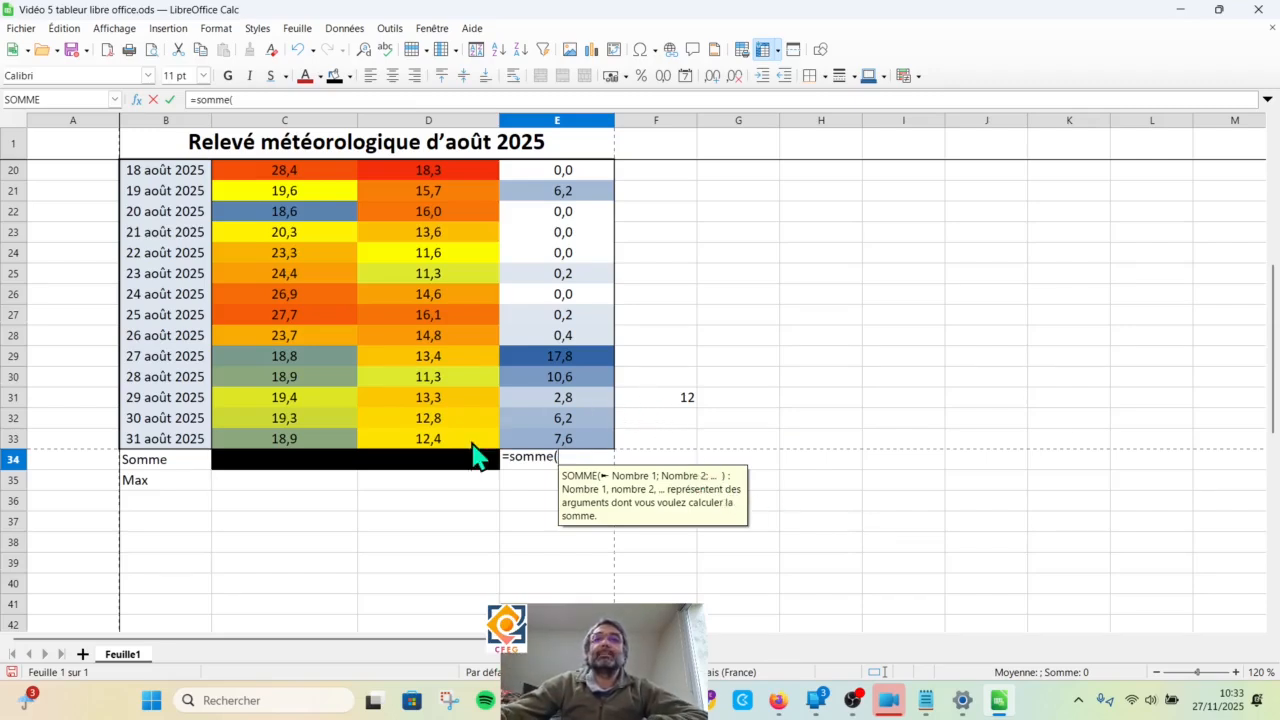
pyautogui.moveTo(599, 448); pyautogui.dragTo(590, 205)
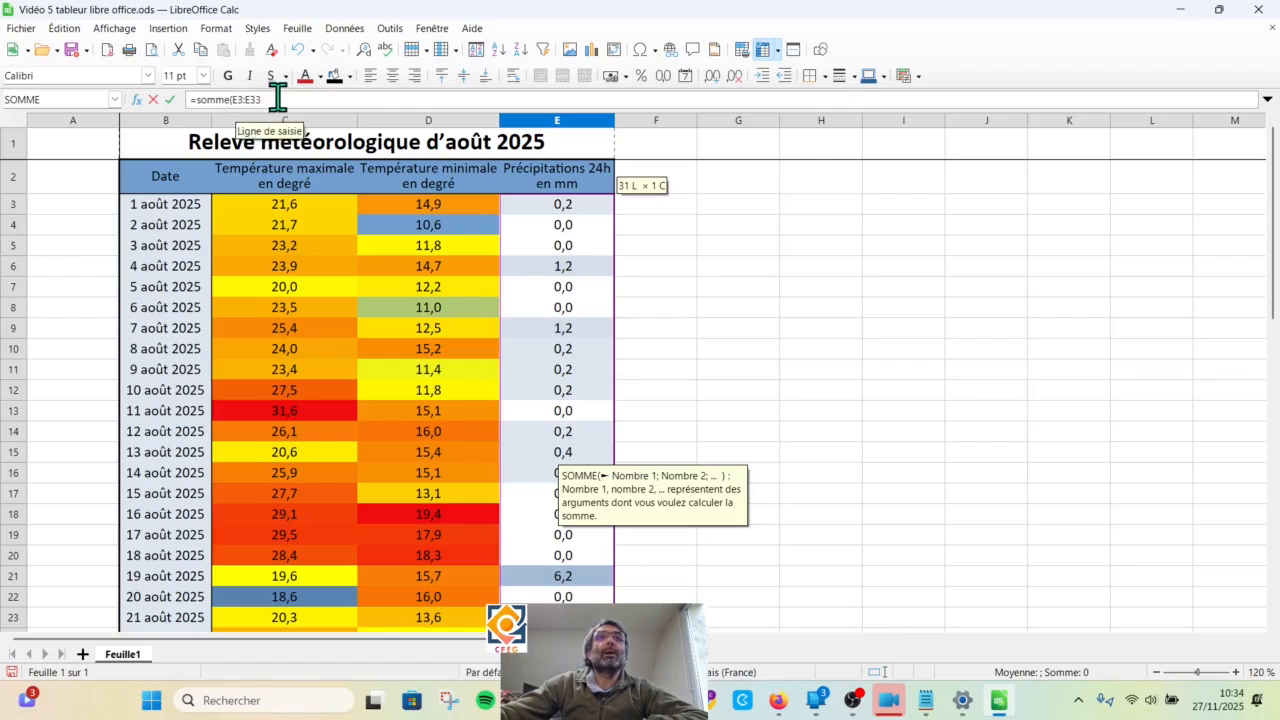
pyautogui.scroll(-3, 592, 375)
pyautogui.scroll(-2, 591, 378)
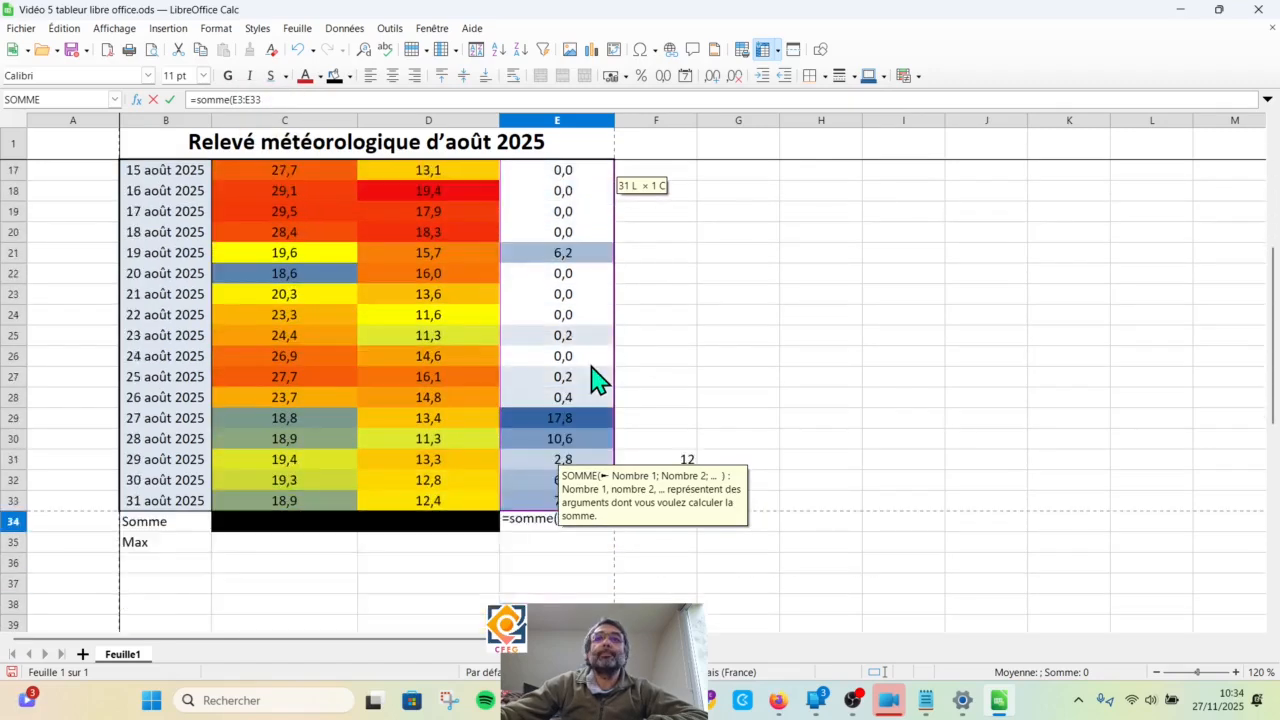
pyautogui.click(333, 100)
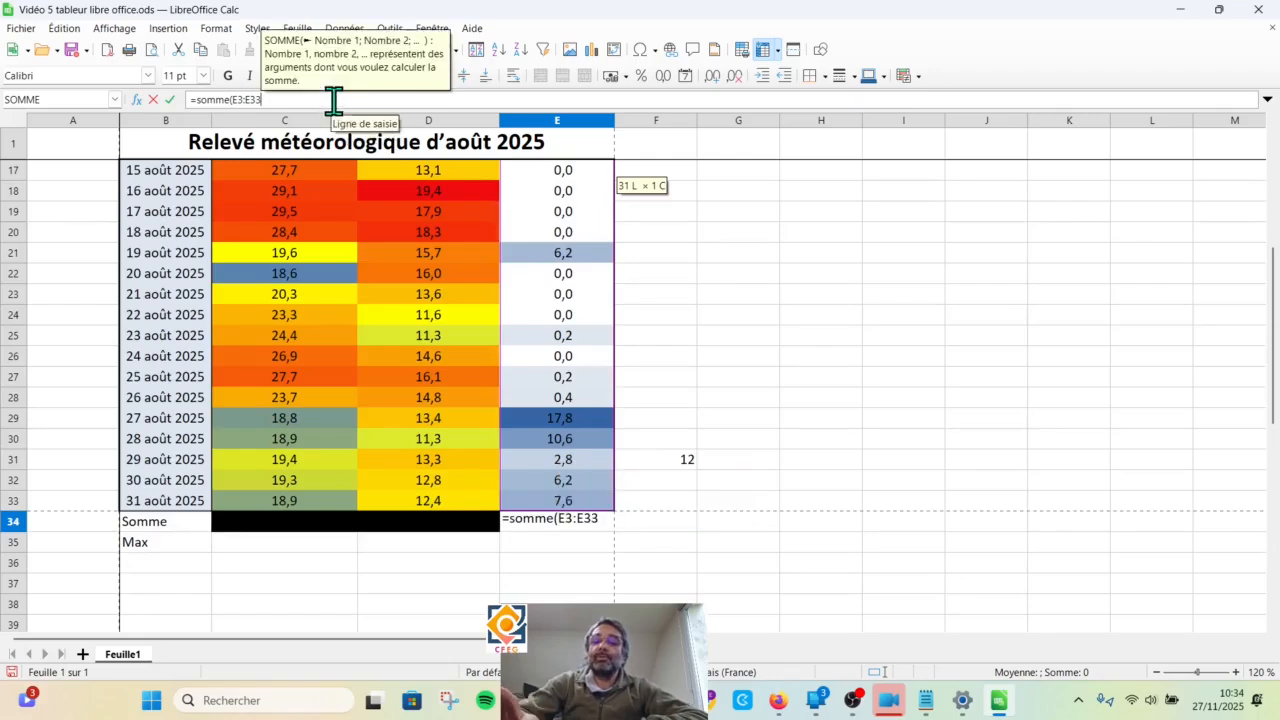
pyautogui.write(')')
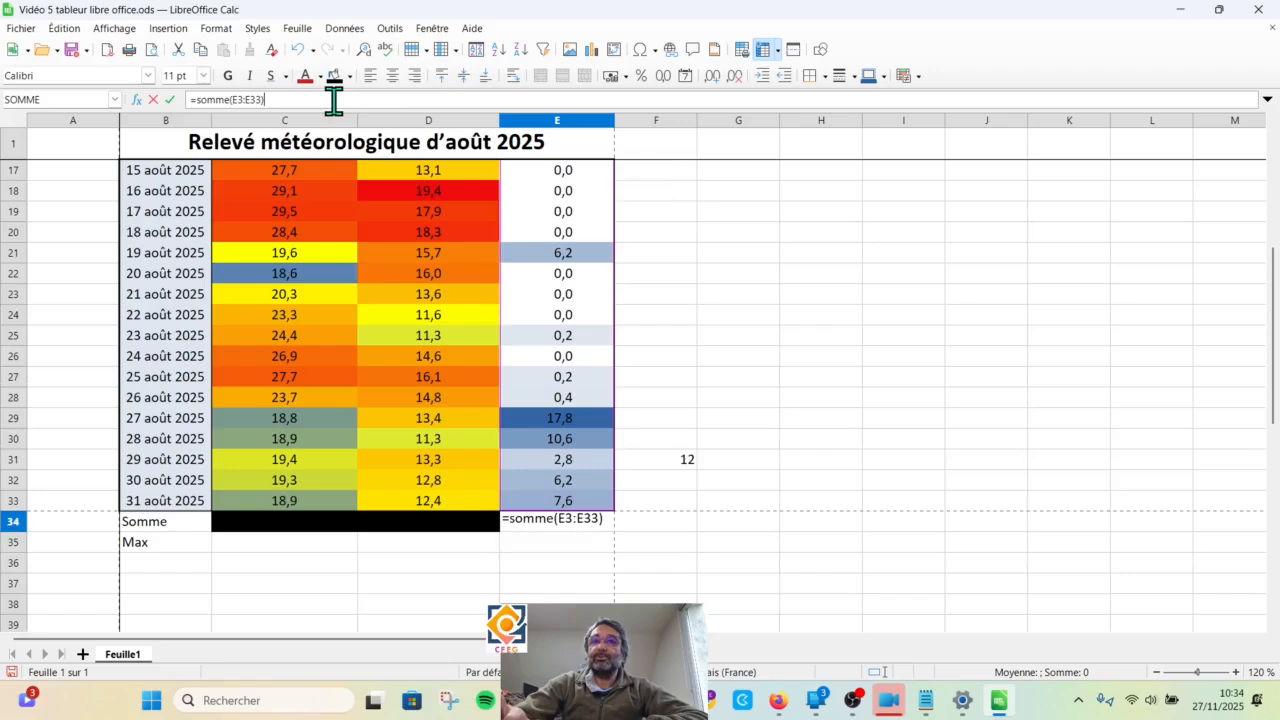
pyautogui.press('Return')
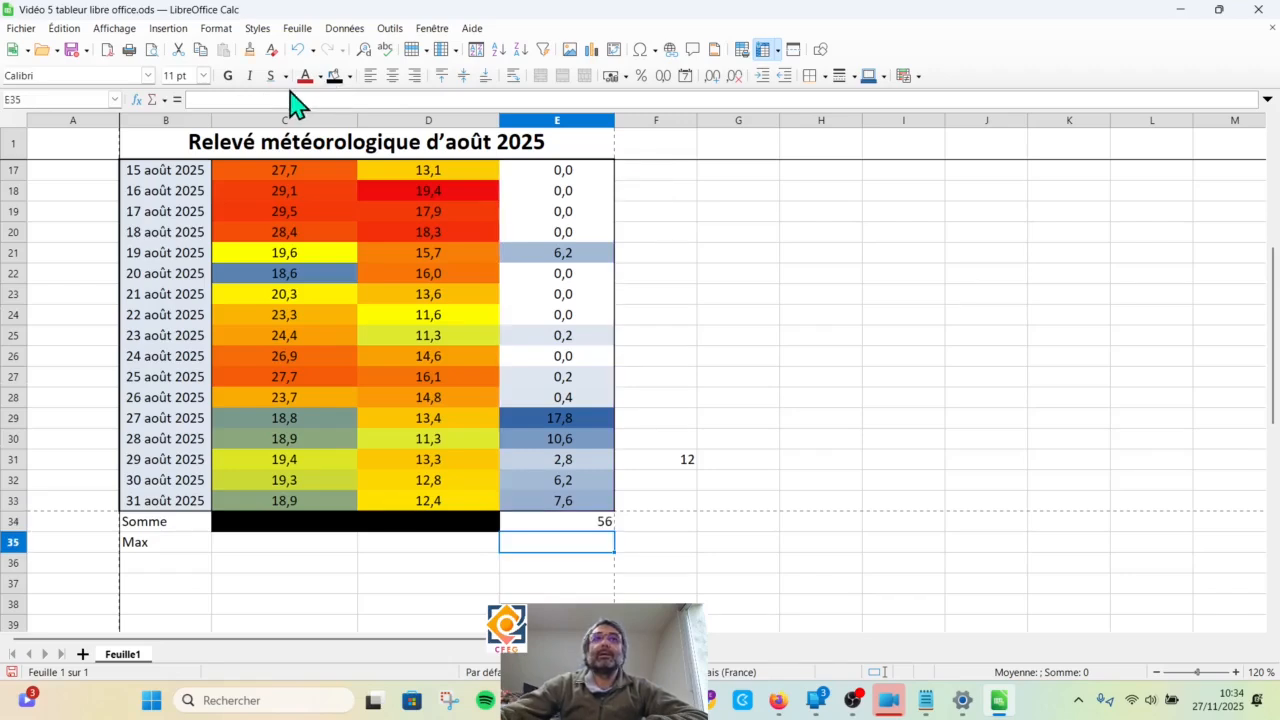
# Step: Clear the hand-entered sum formula from cell E34
pyautogui.click(570, 521)
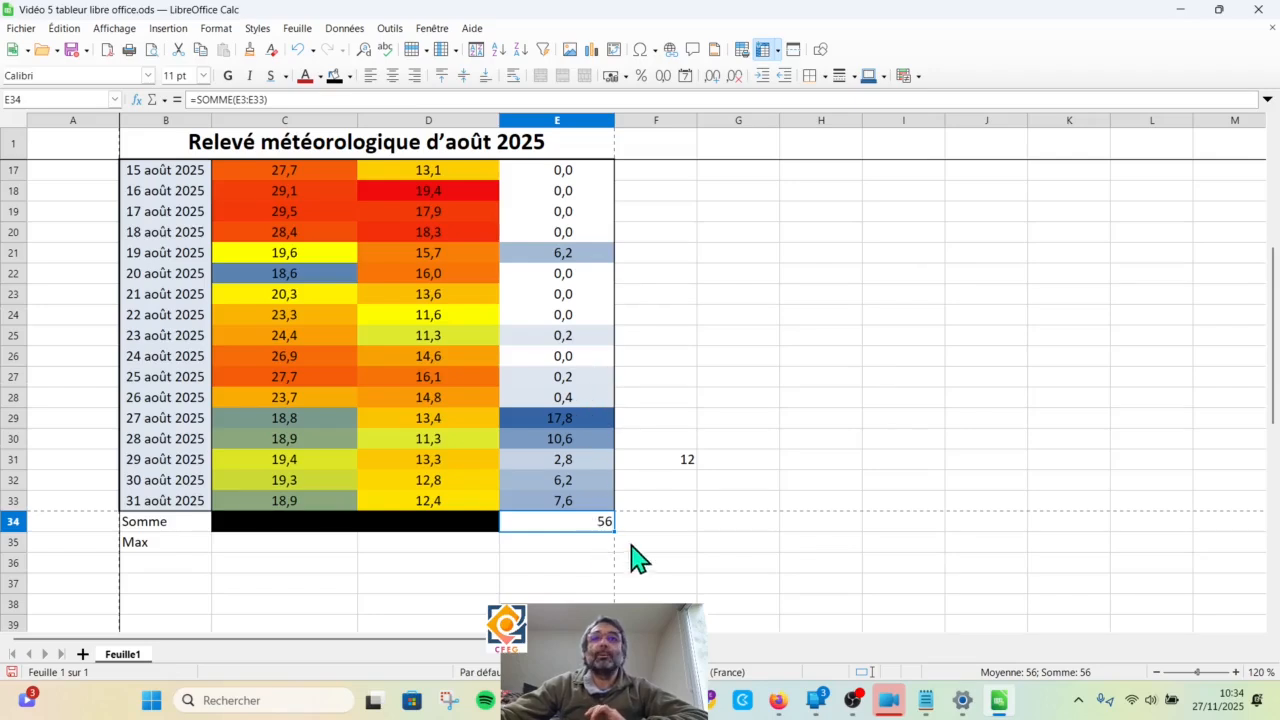
pyautogui.click(666, 525)
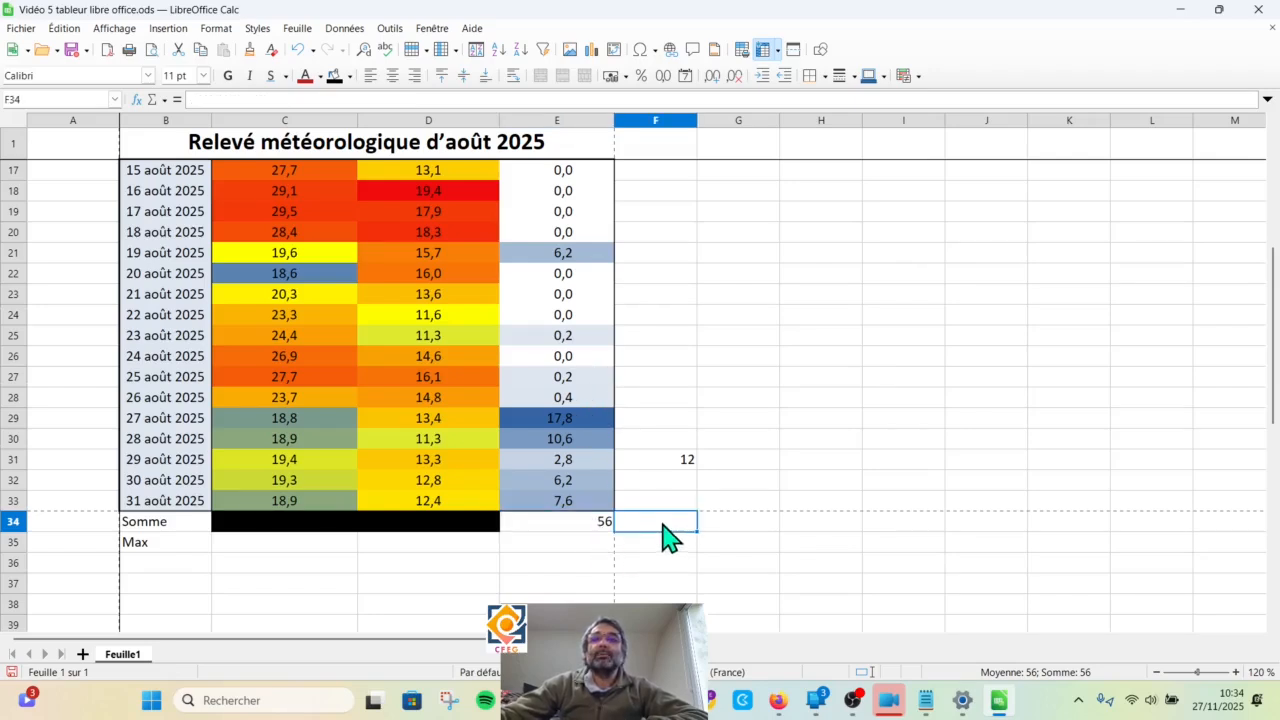
pyautogui.click(572, 530)
pyautogui.press('Delete')
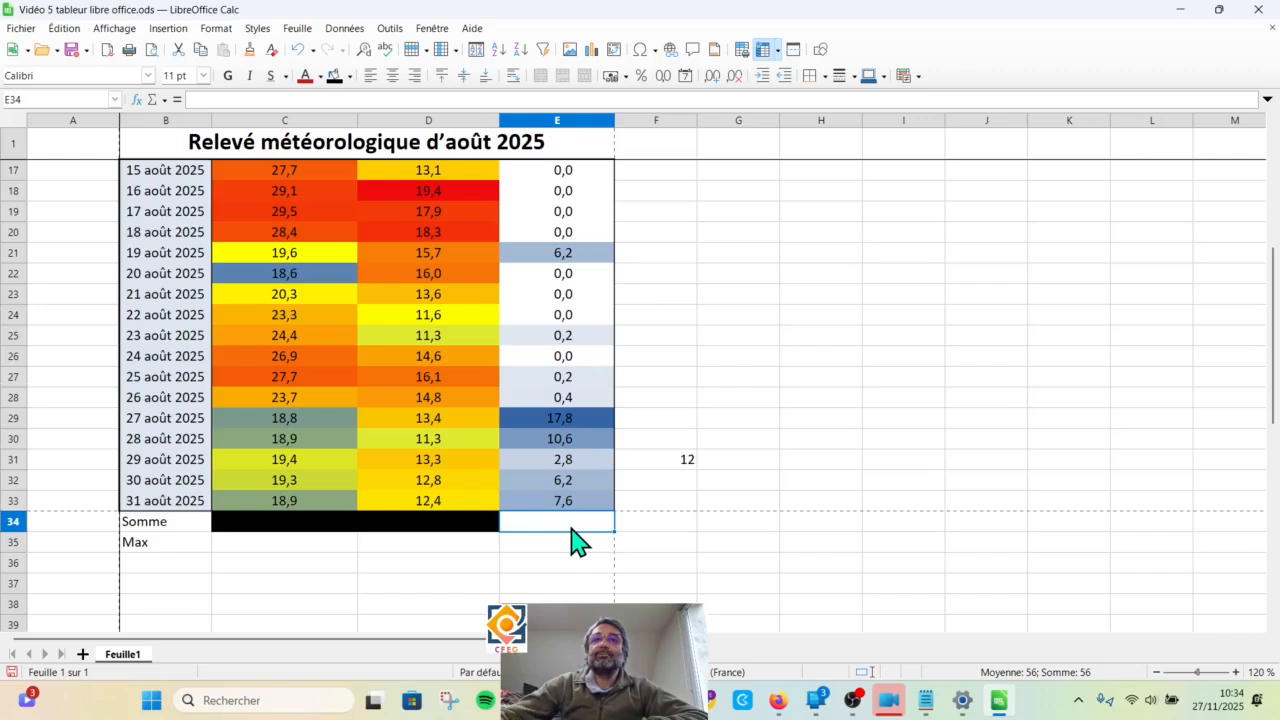
# Step: Total the precipitation range E3:E33 in cell E34 with the automatic Sum function
pyautogui.click(578, 553)
pyautogui.click(571, 524)
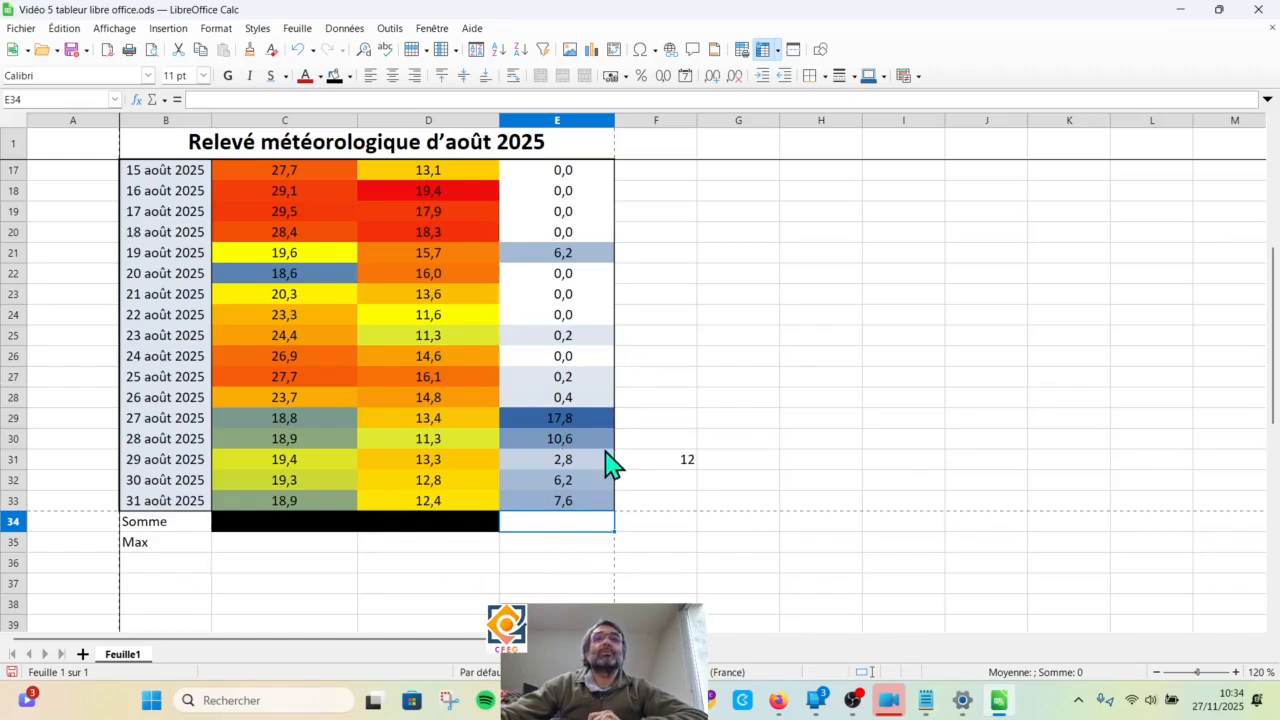
pyautogui.click(152, 100)
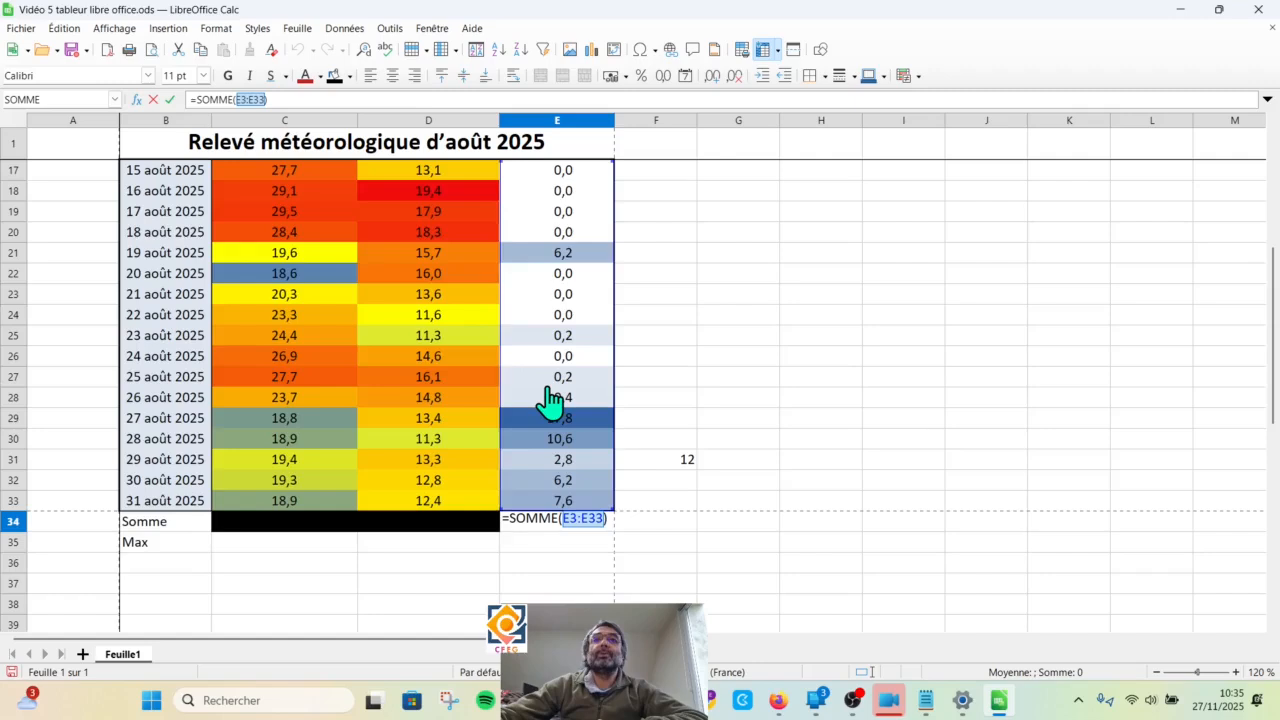
pyautogui.scroll(5, 551, 400)
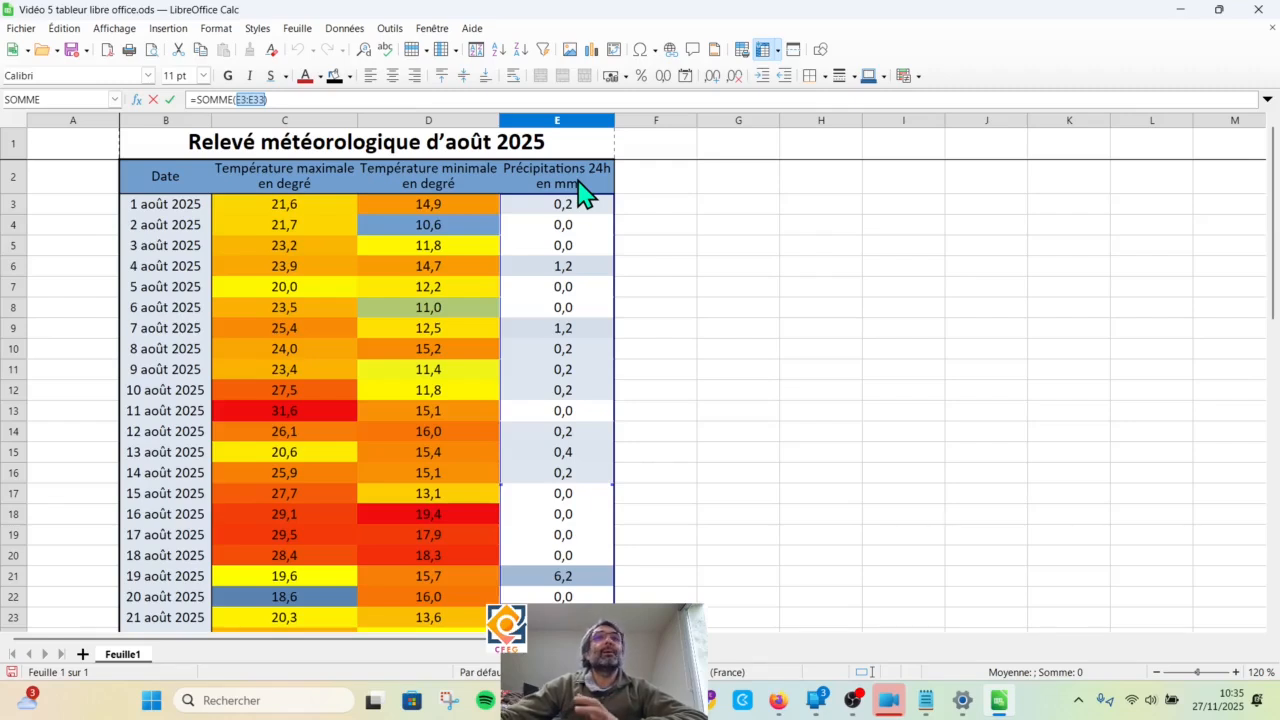
pyautogui.scroll(-6, 580, 194)
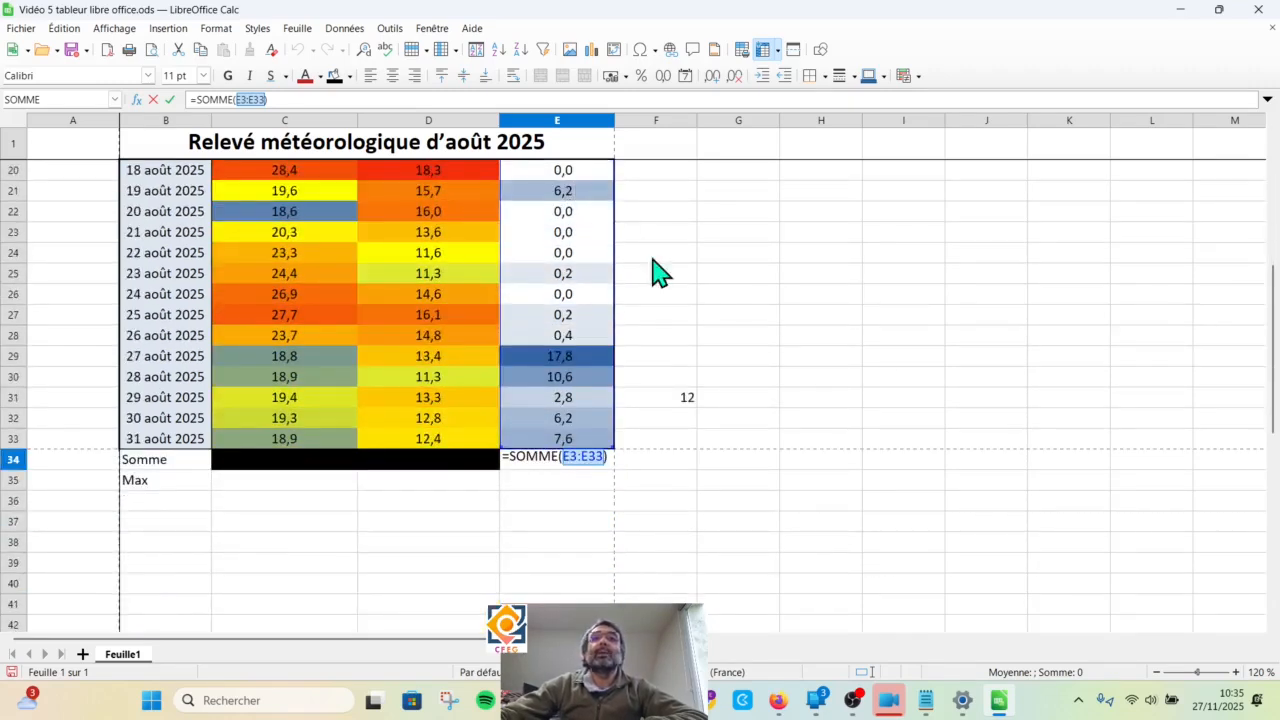
pyautogui.press('Return')
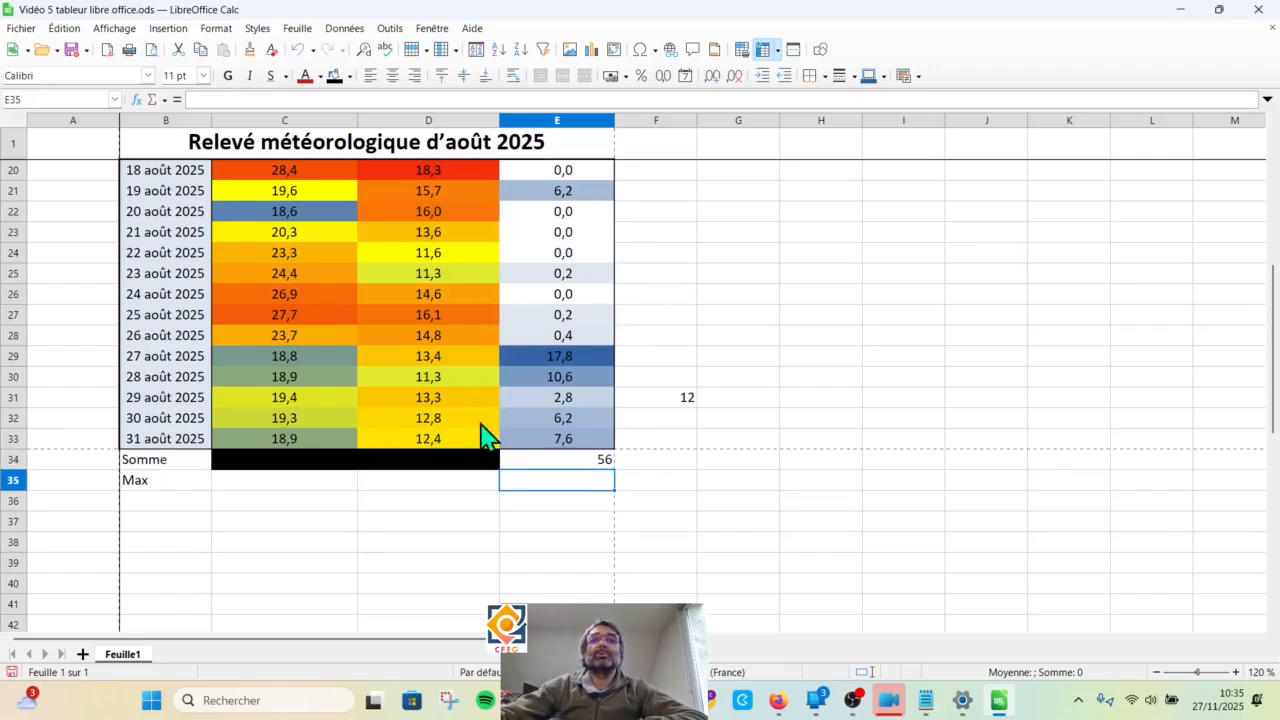
# Step: Clear the total in E34 and insert the automatic sum of the precipitation column again
pyautogui.click(569, 461)
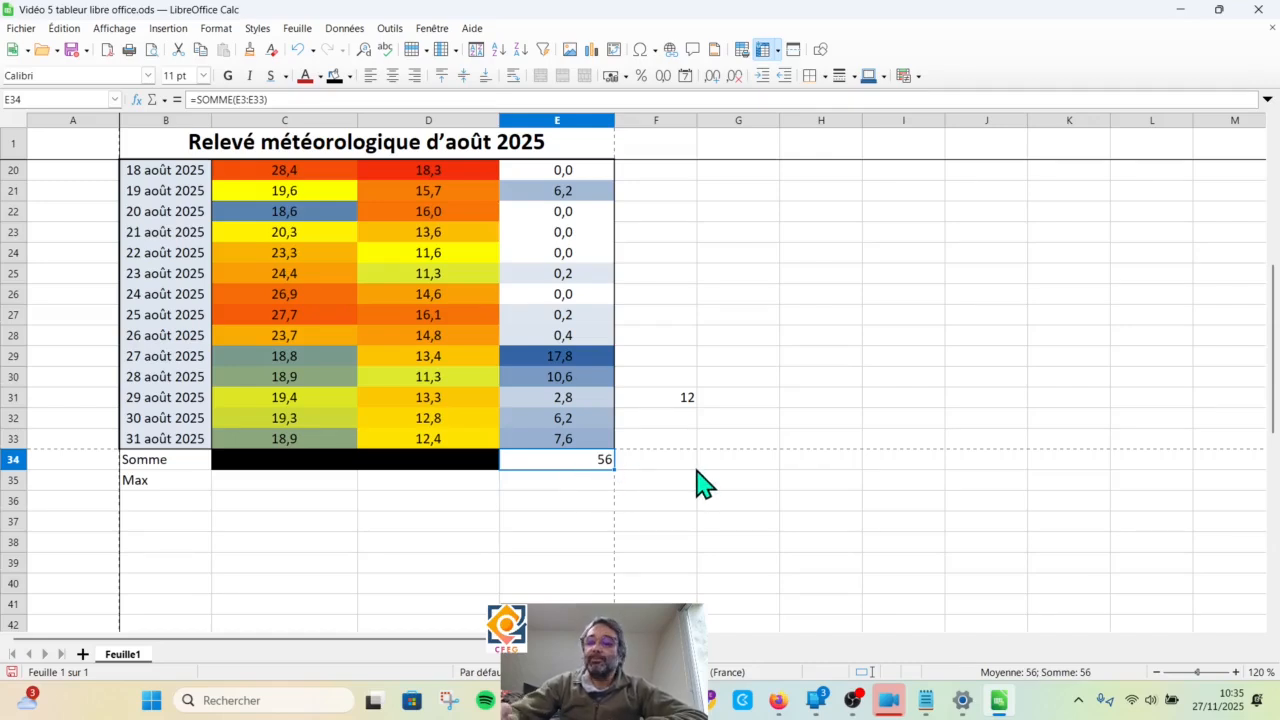
pyautogui.press('Delete')
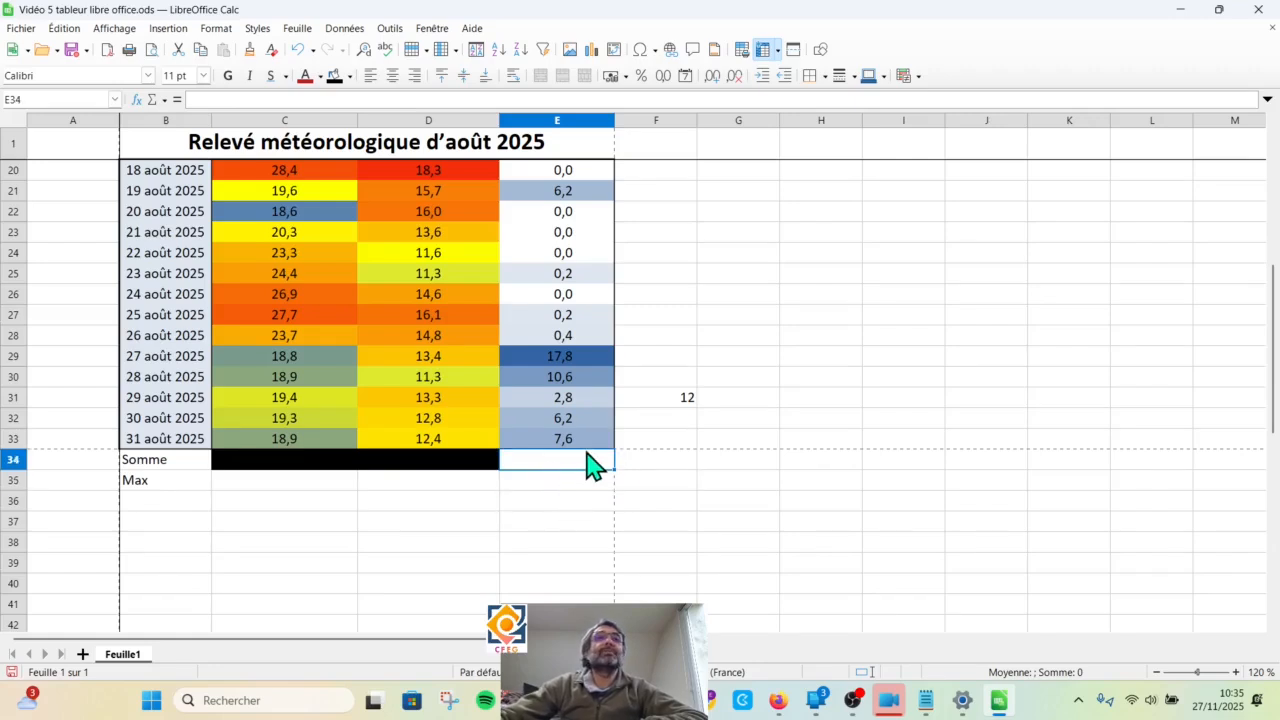
pyautogui.click(150, 101)
pyautogui.press('Return')
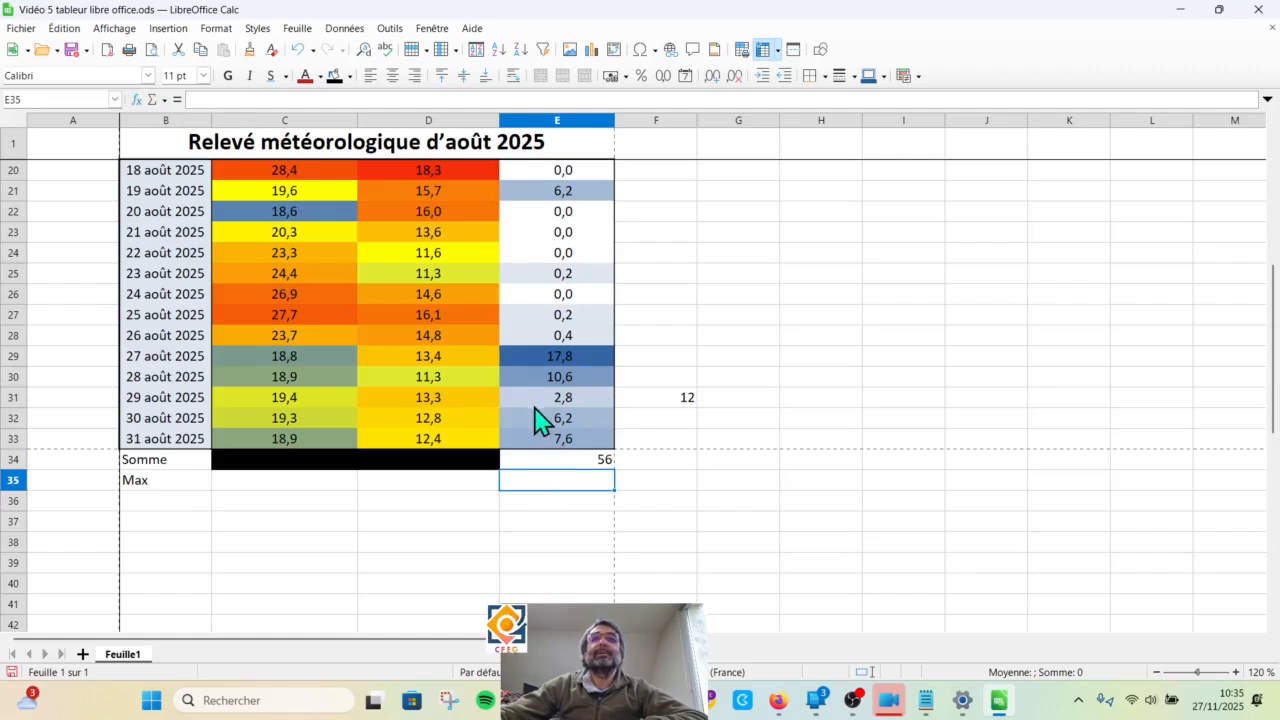
# Step: Delete the automatic sum formula from cell E34
pyautogui.click(558, 461)
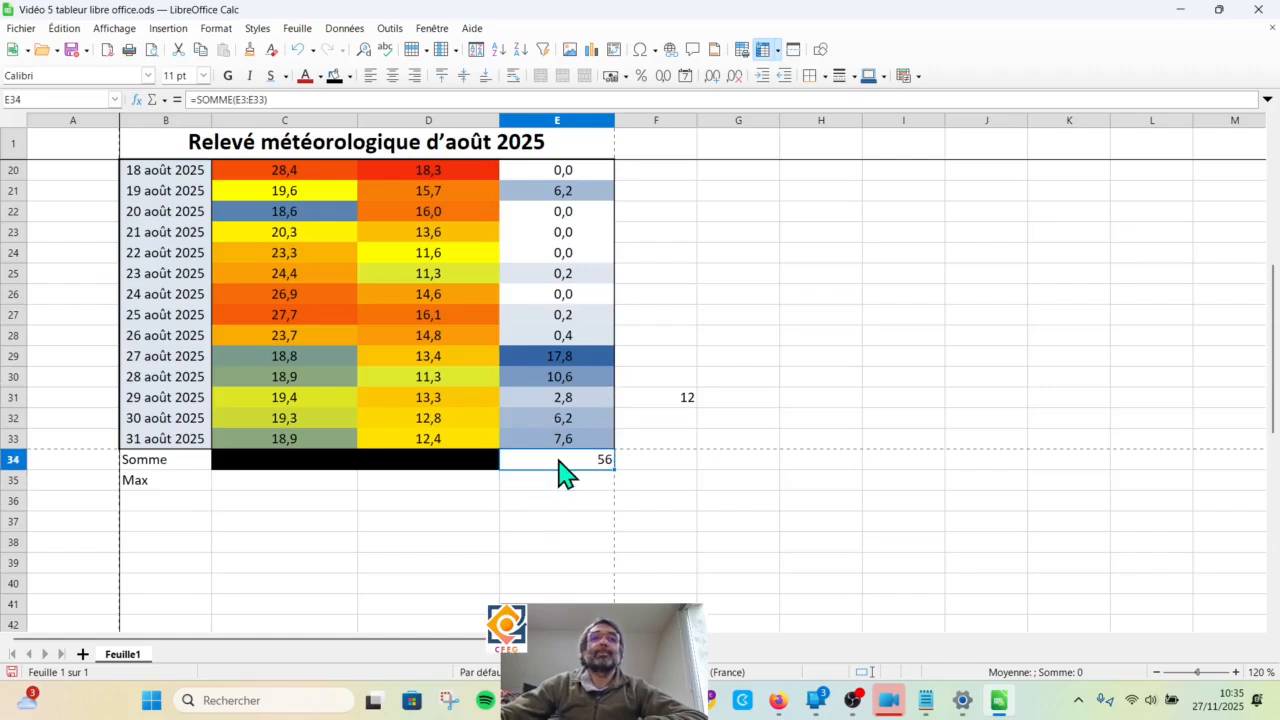
pyautogui.press('Delete')
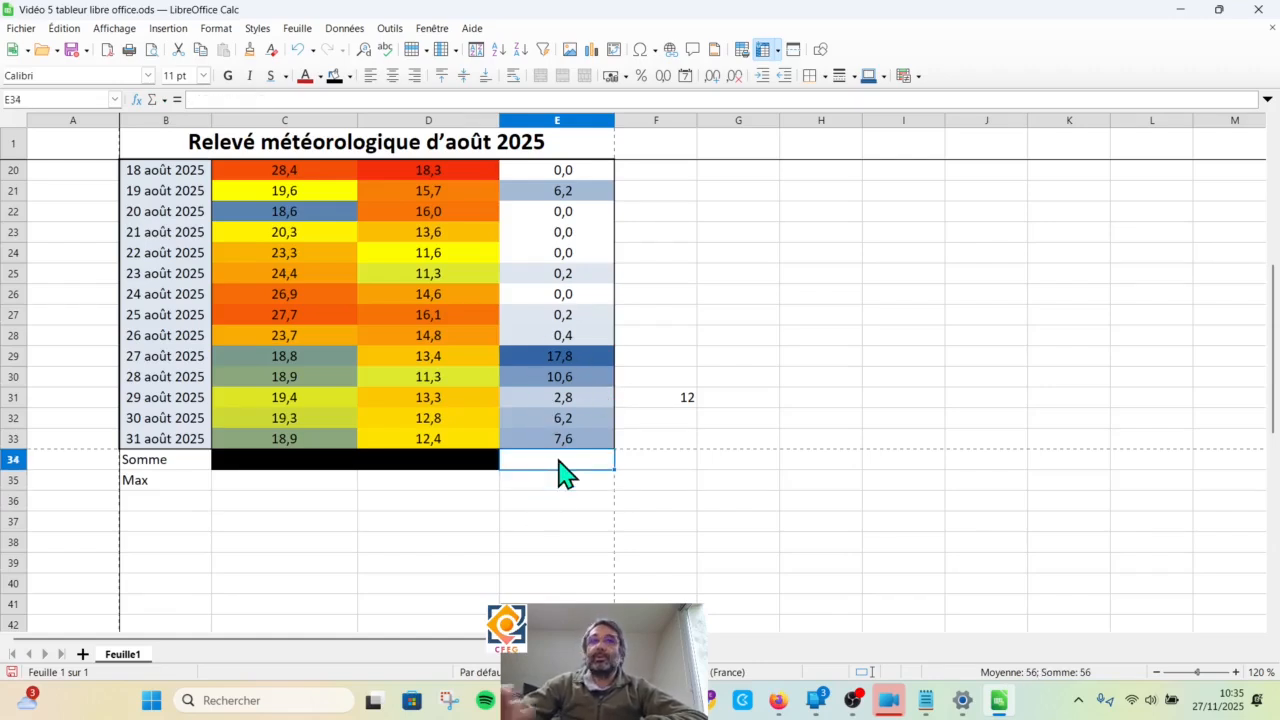
pyautogui.click(555, 480)
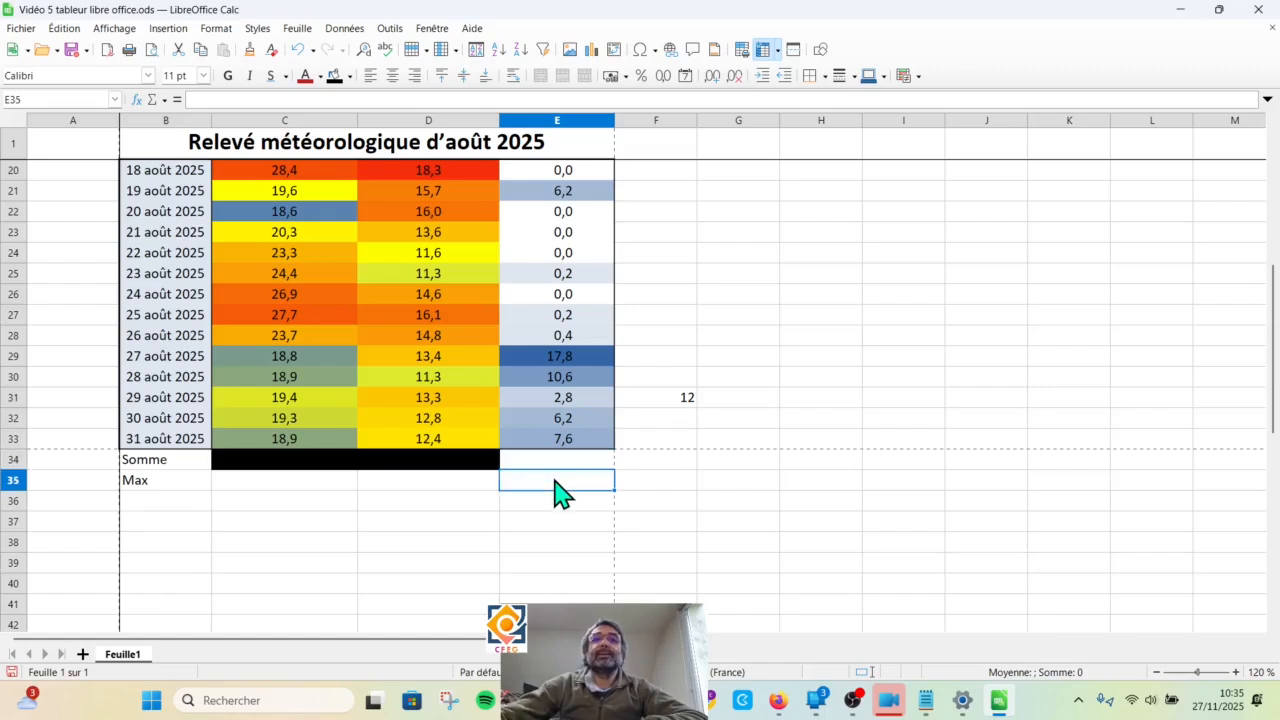
# Step: Insert the SOMME function in cell E34 through the Function Wizard, searching for "somme" and using E$3:E$33 as Nombre 1
pyautogui.click(577, 463)
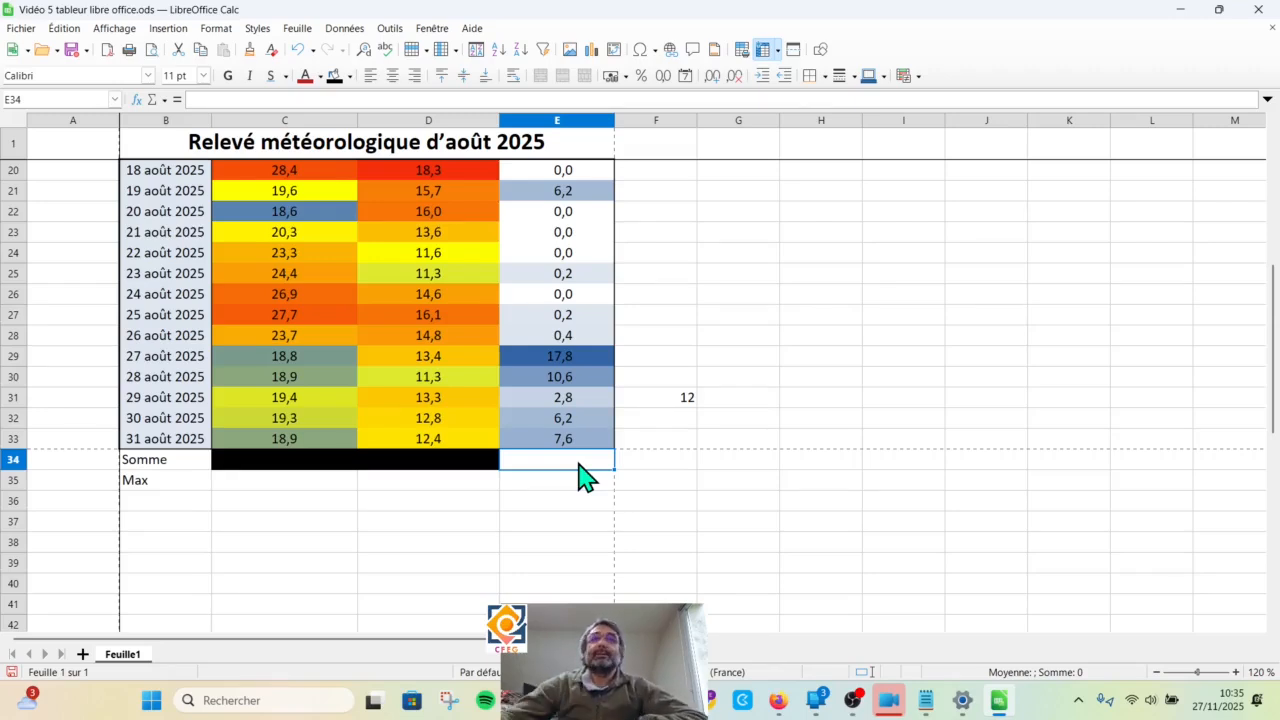
pyautogui.click(136, 100)
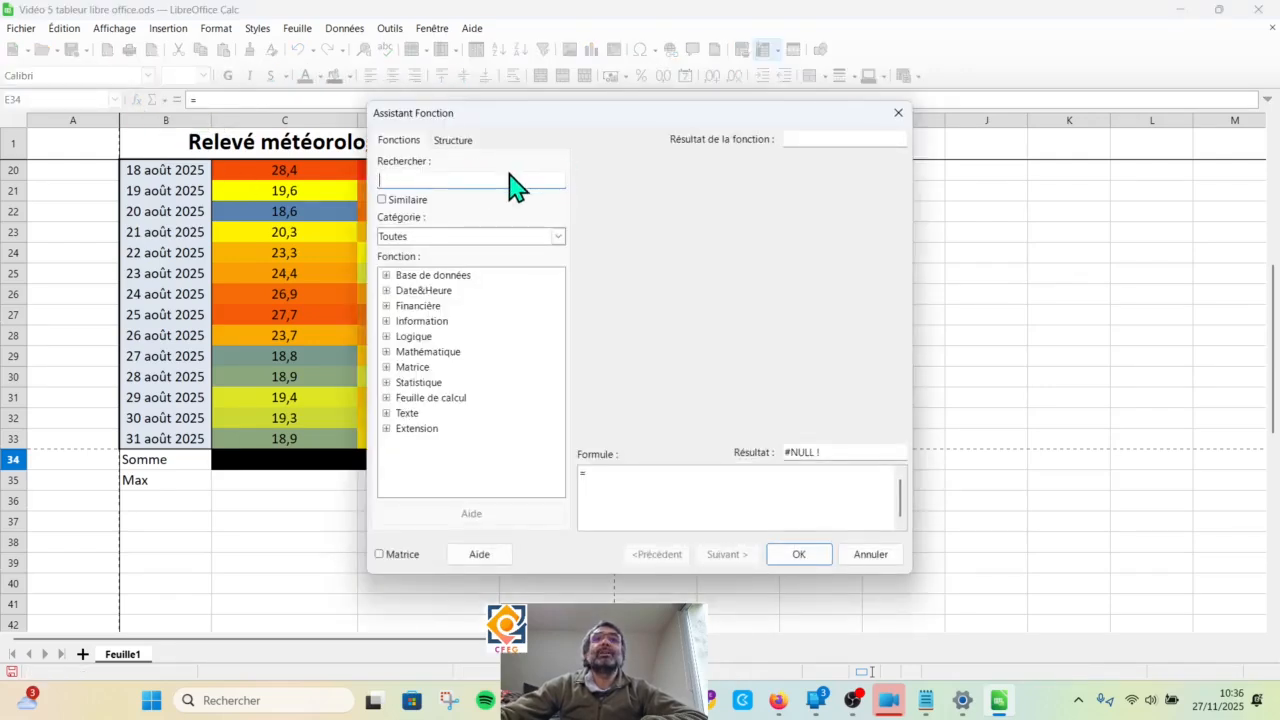
pyautogui.write('somme')
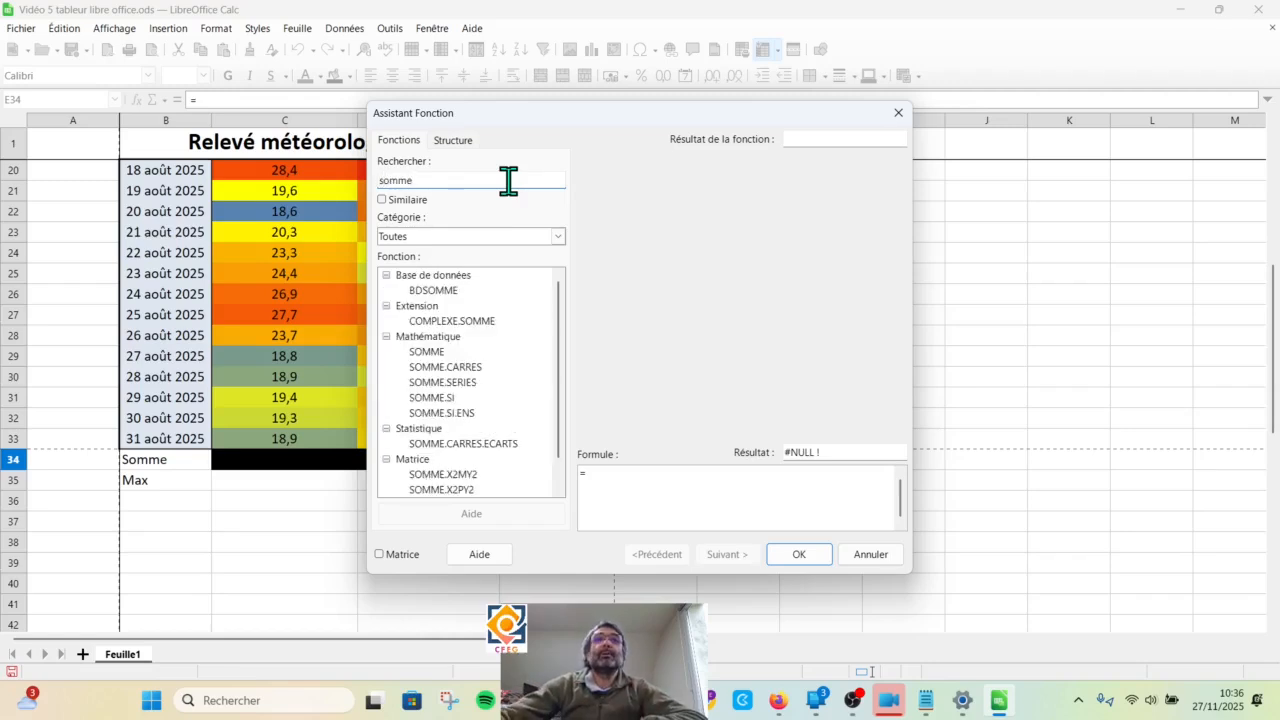
pyautogui.click(434, 353)
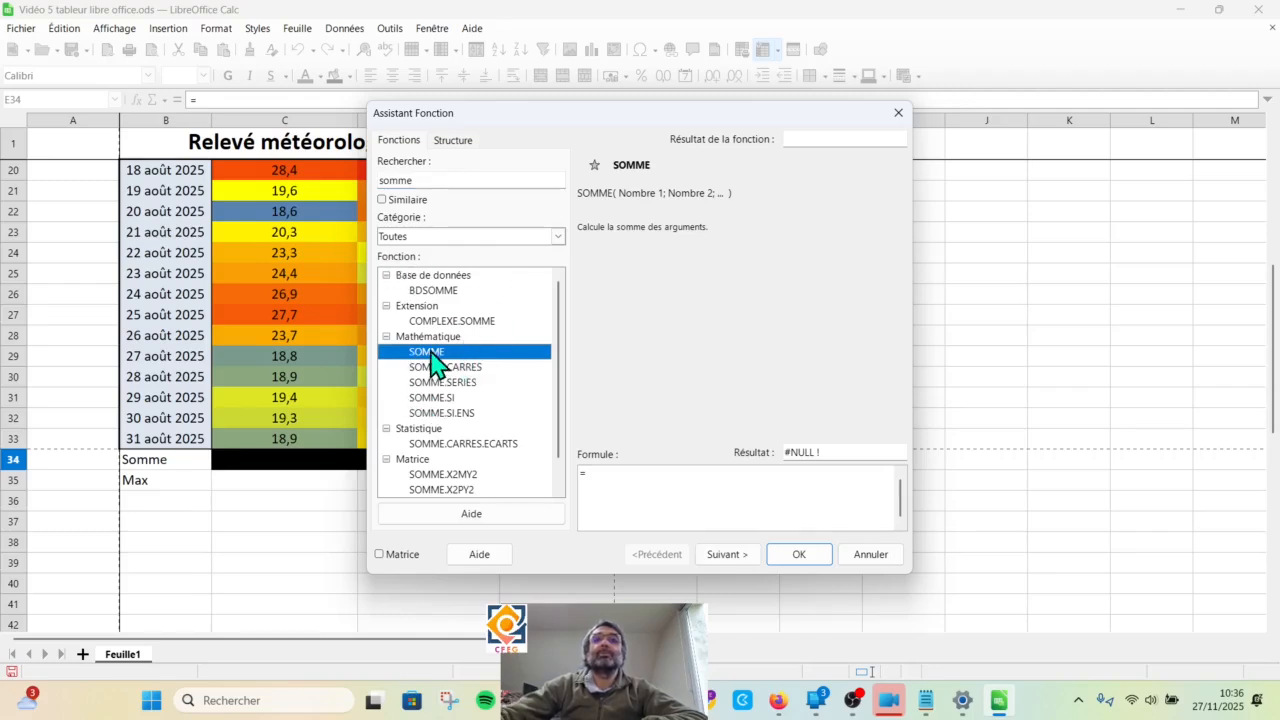
pyautogui.click(735, 557)
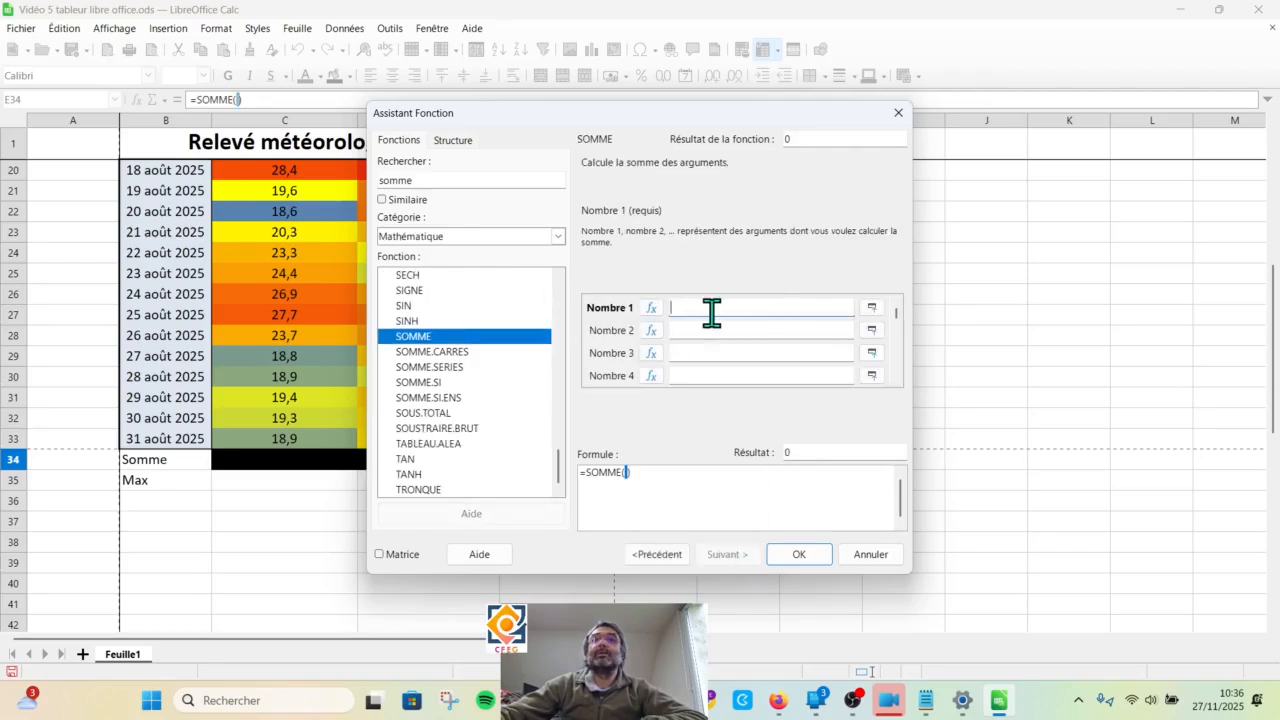
pyautogui.moveTo(598, 118); pyautogui.dragTo(930, 132)
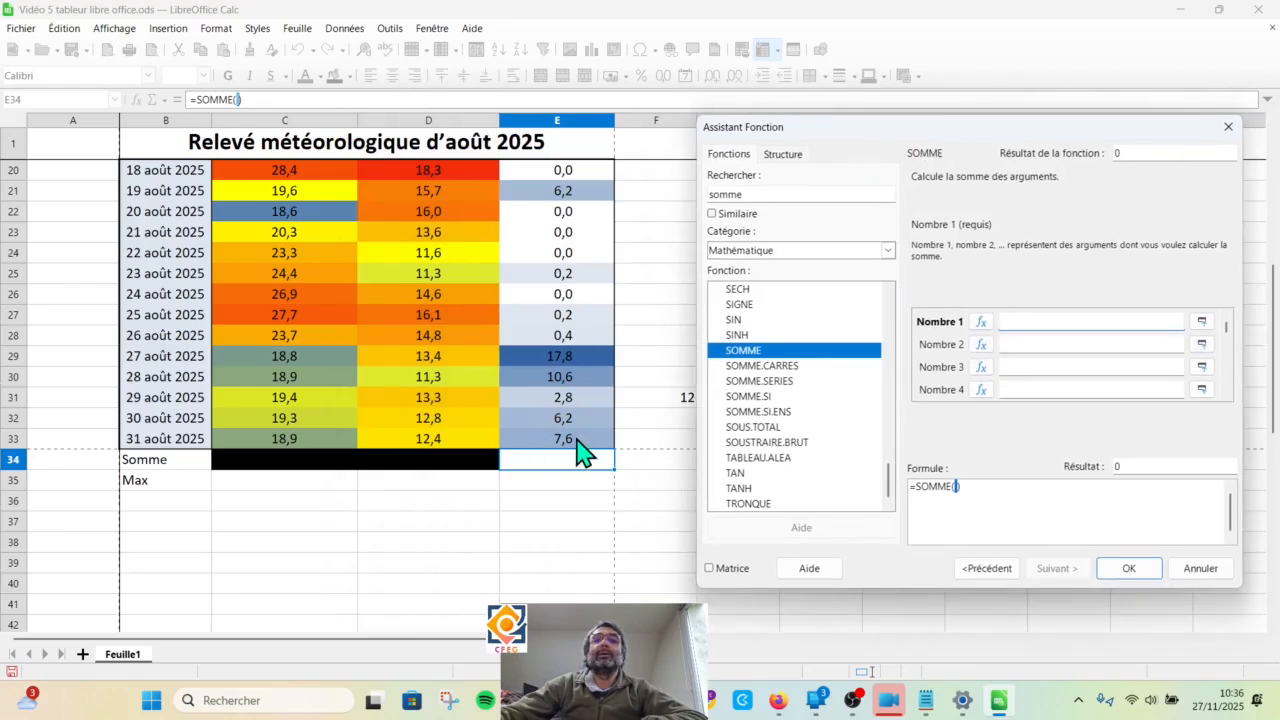
pyautogui.moveTo(580, 450); pyautogui.dragTo(574, 215)
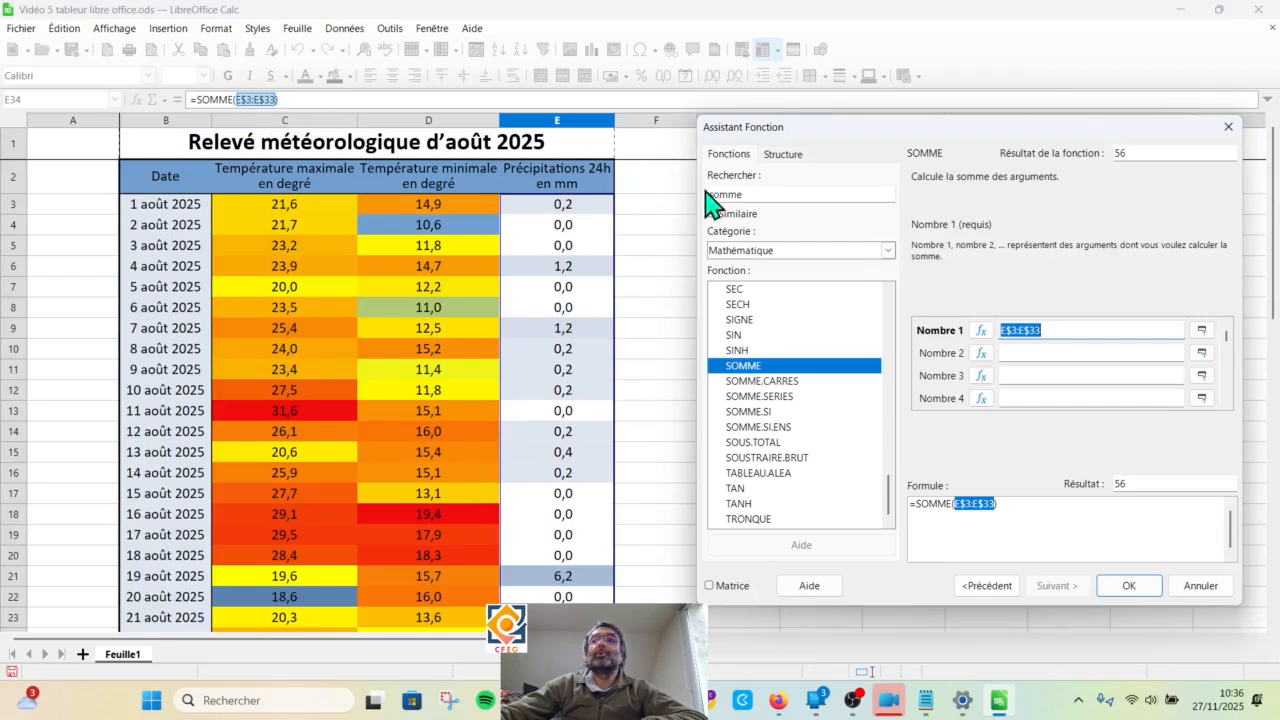
pyautogui.click(1128, 586)
pyautogui.scroll(-6, 709, 514)
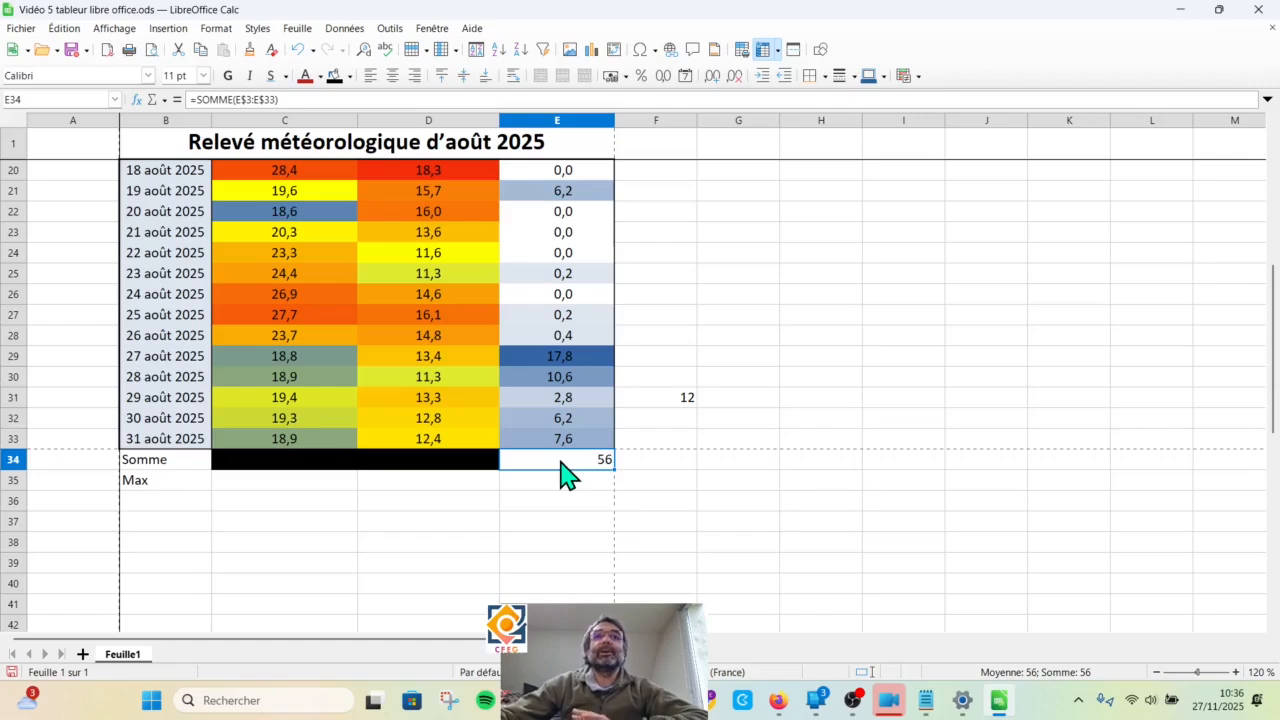
# Step: Enter the formula =max(C3:C33) by hand in cell C35 of the Max row
pyautogui.click(283, 482)
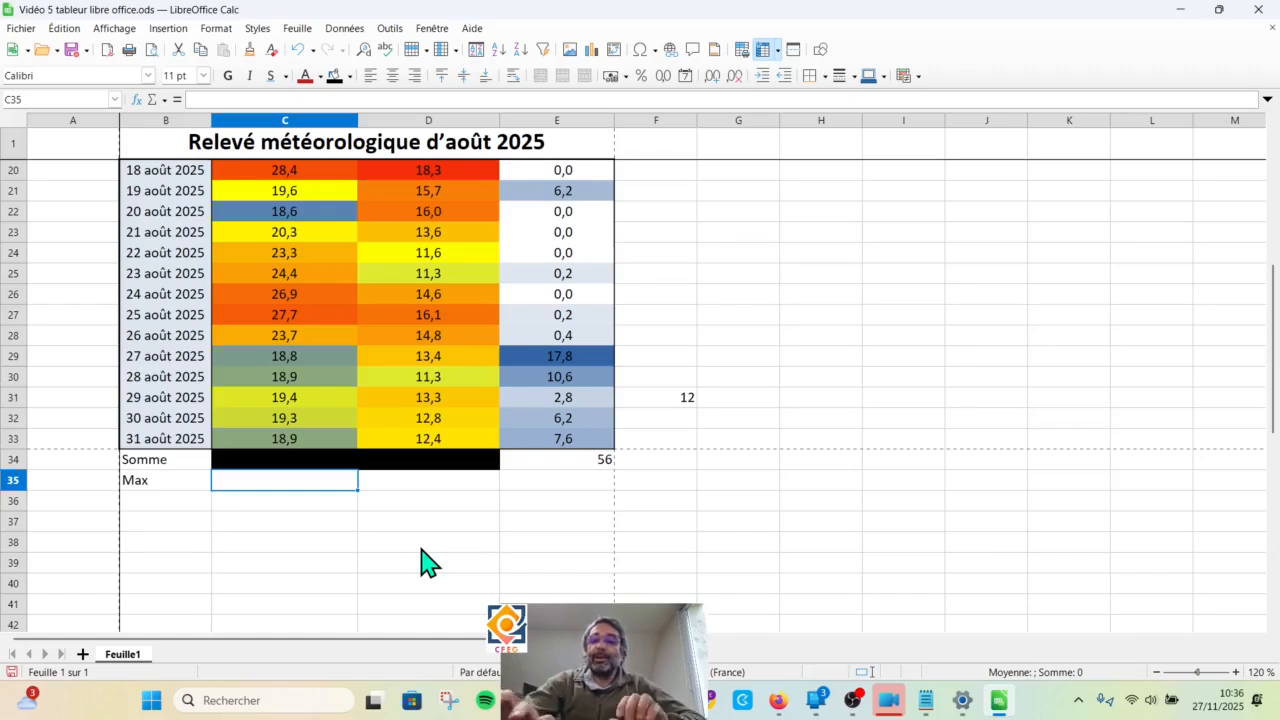
pyautogui.write('=')
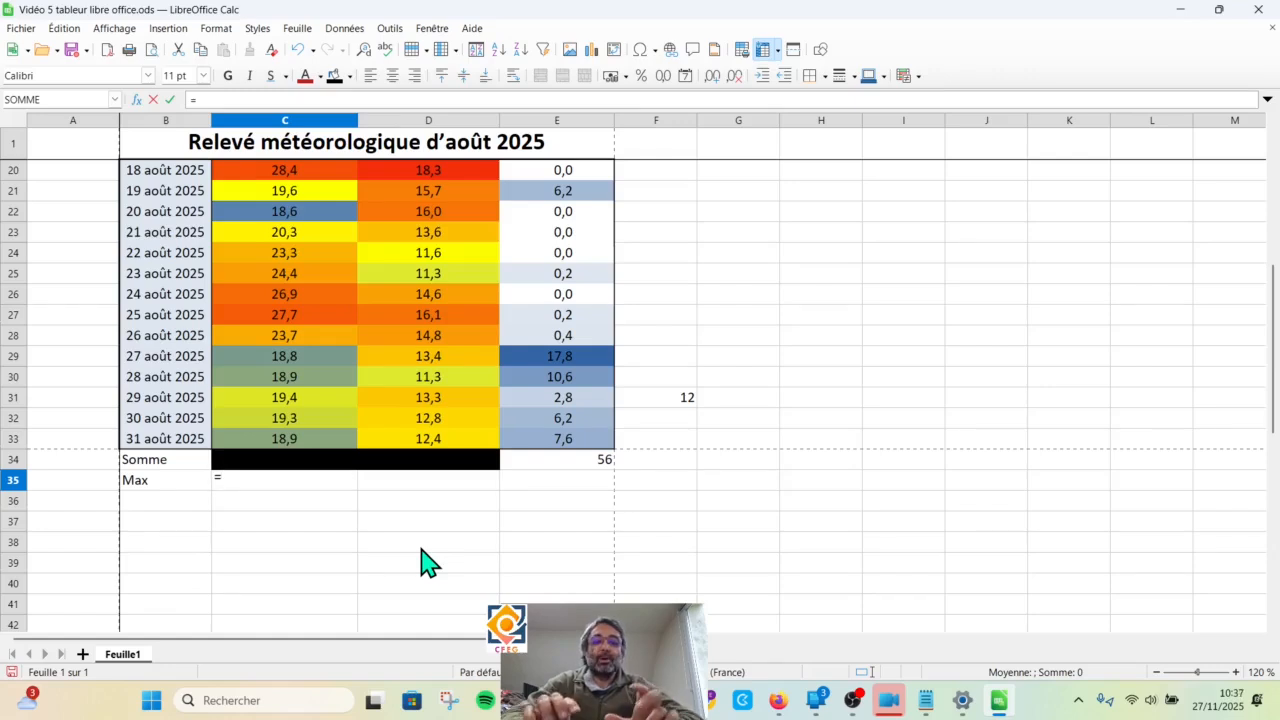
pyautogui.write('max')
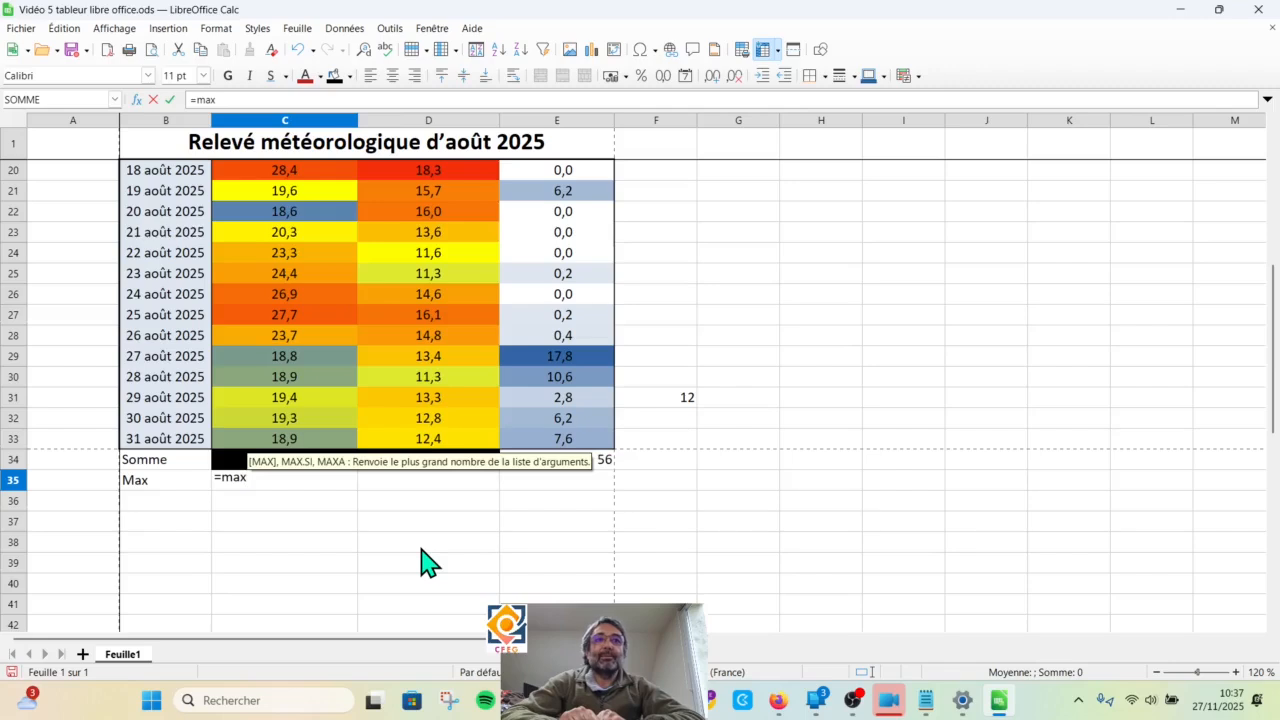
pyautogui.write('(')
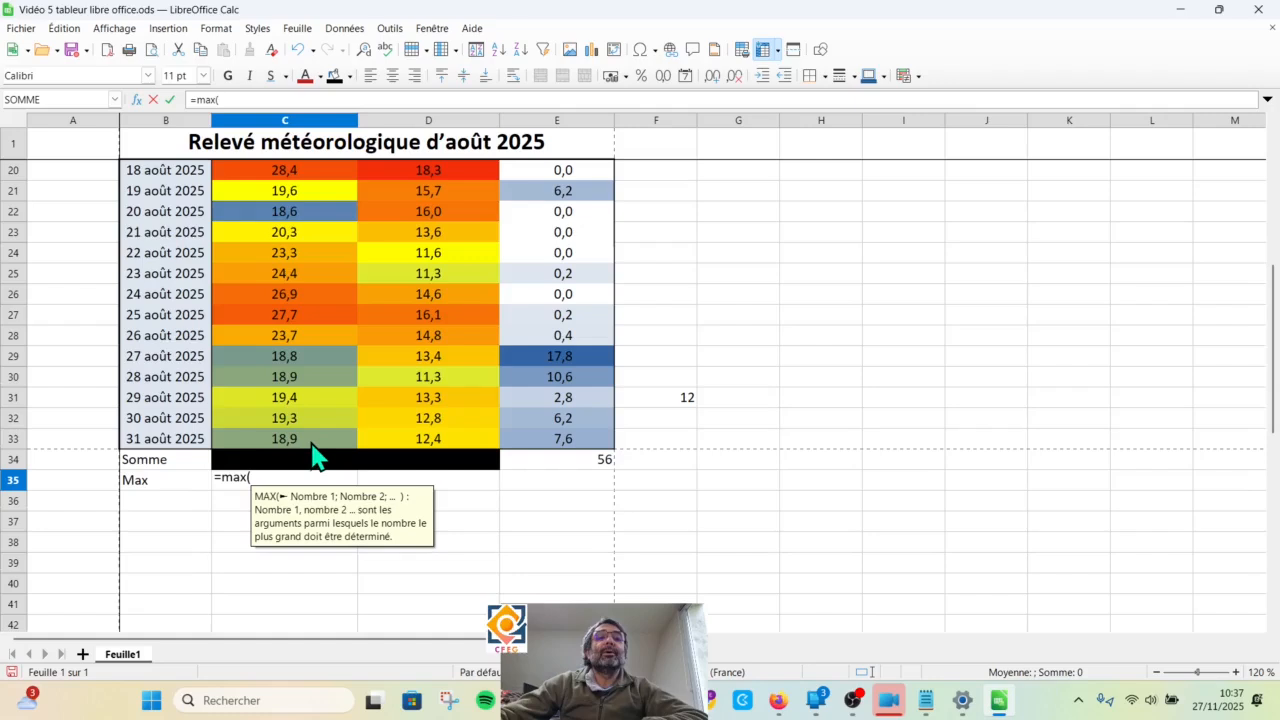
pyautogui.moveTo(313, 442); pyautogui.dragTo(308, 212)
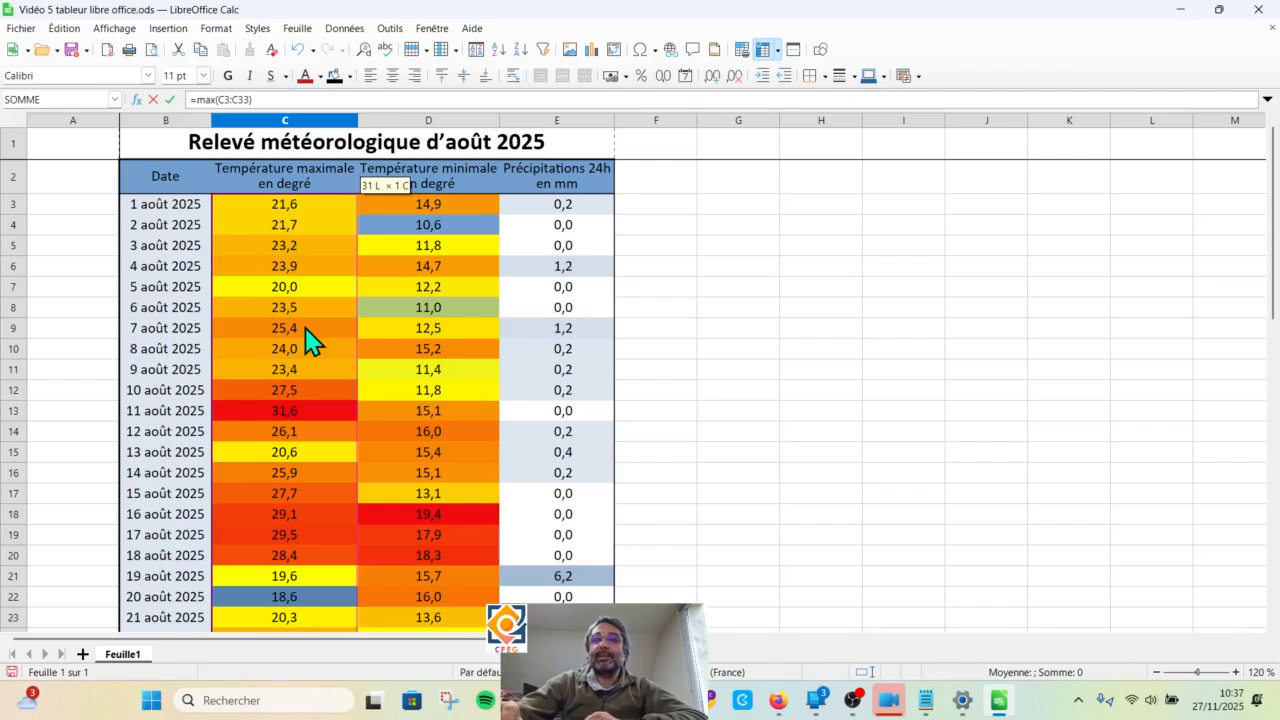
pyautogui.press('Return')
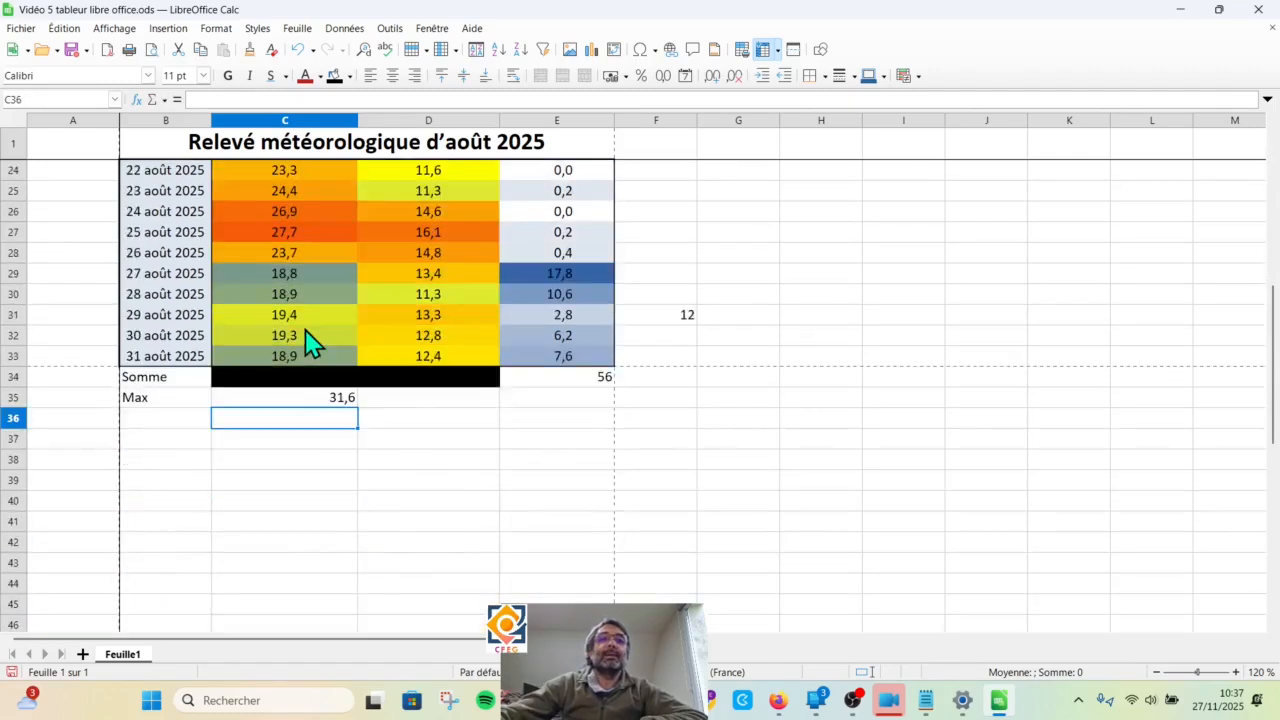
# Step: Check the MAX formula in C35 against the daily maximum temperatures in column C, locating the highest value
pyautogui.click(326, 400)
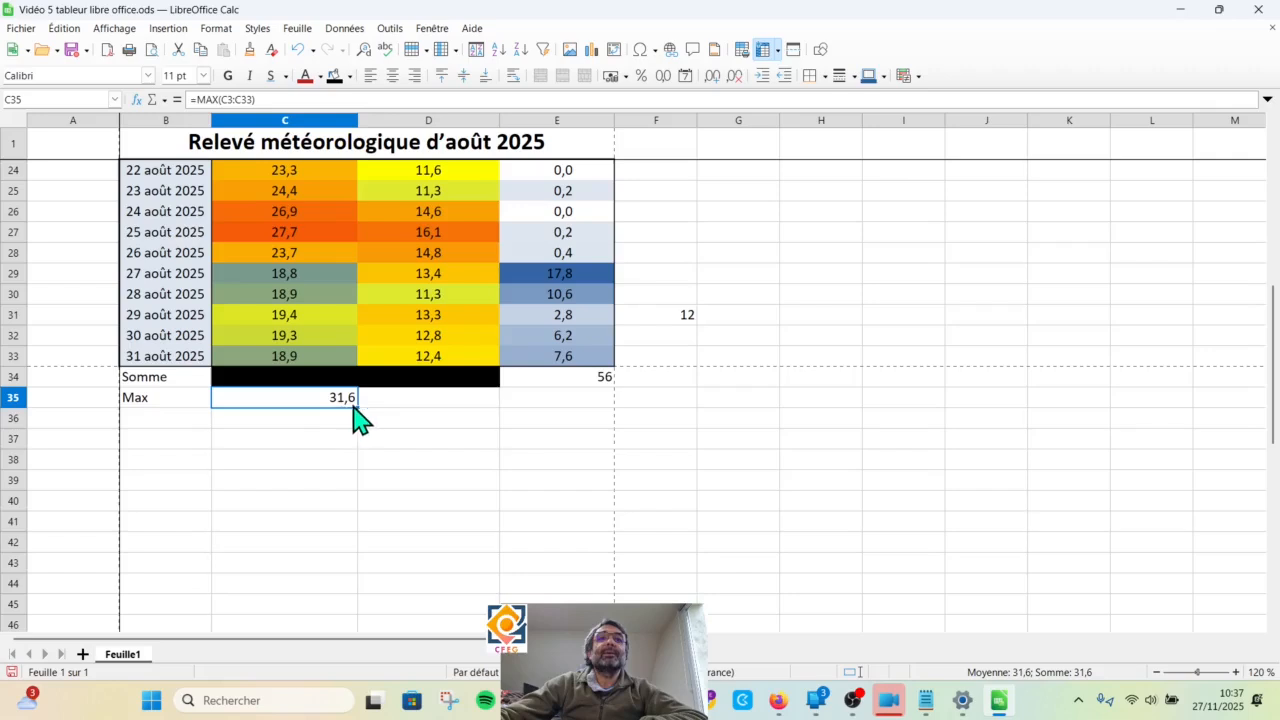
pyautogui.scroll(2, 318, 350)
pyautogui.scroll(2, 310, 304)
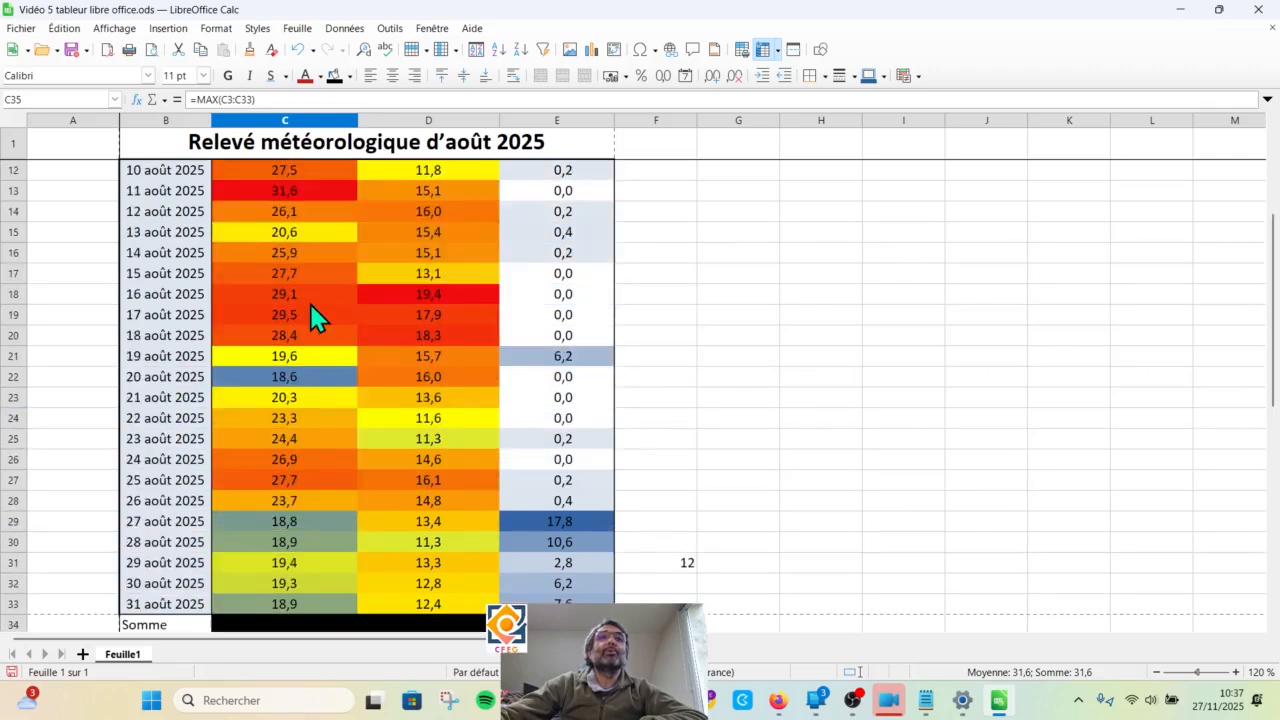
pyautogui.click(312, 190)
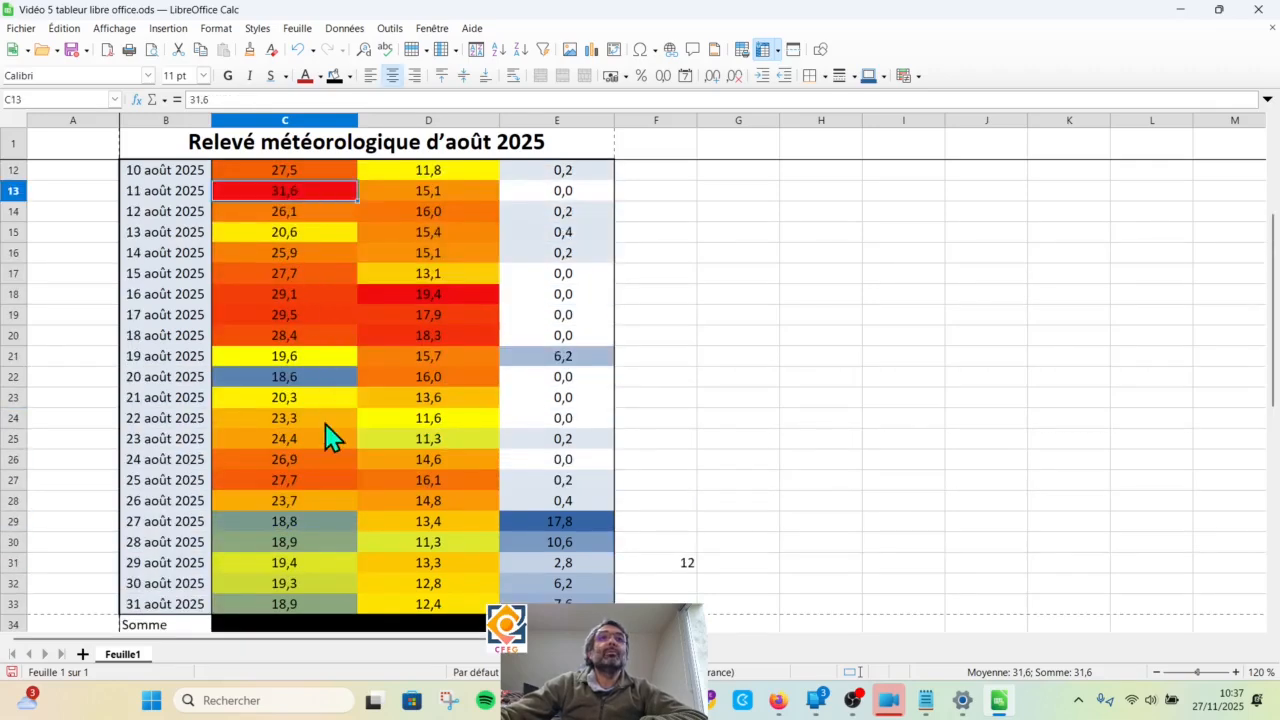
pyautogui.scroll(3, 325, 424)
pyautogui.scroll(1, 325, 424)
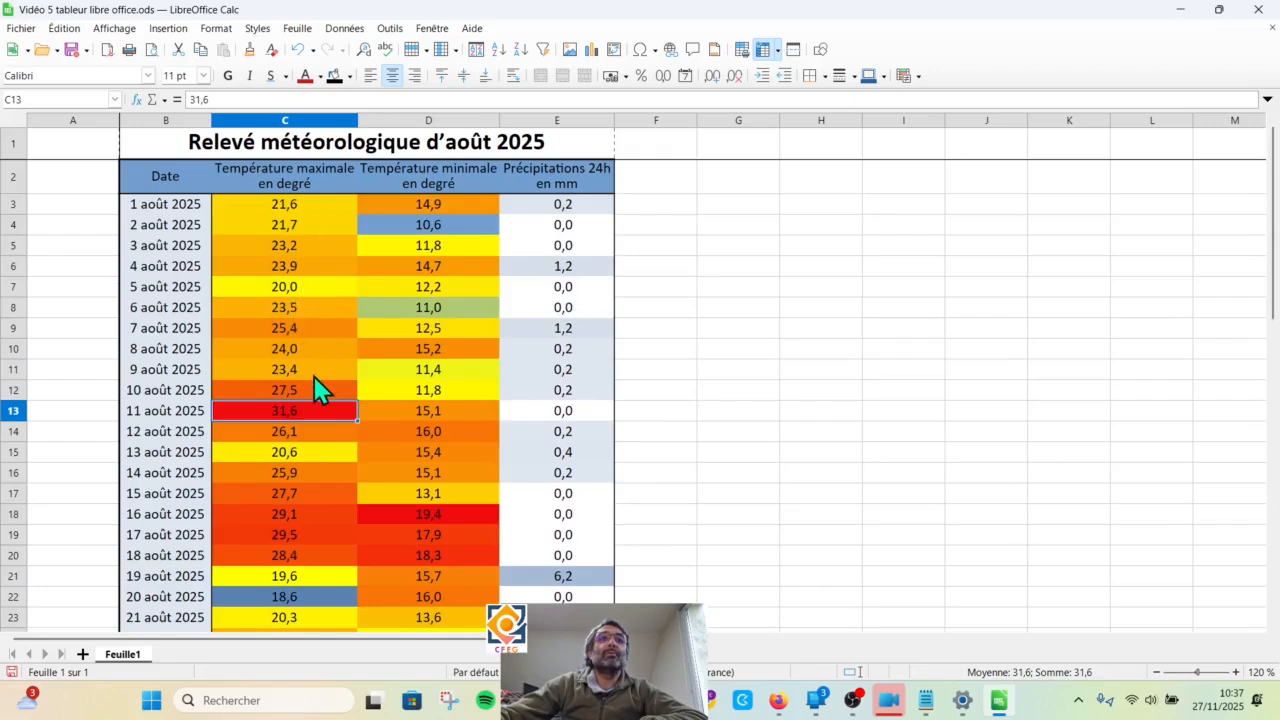
pyautogui.scroll(-1, 314, 380)
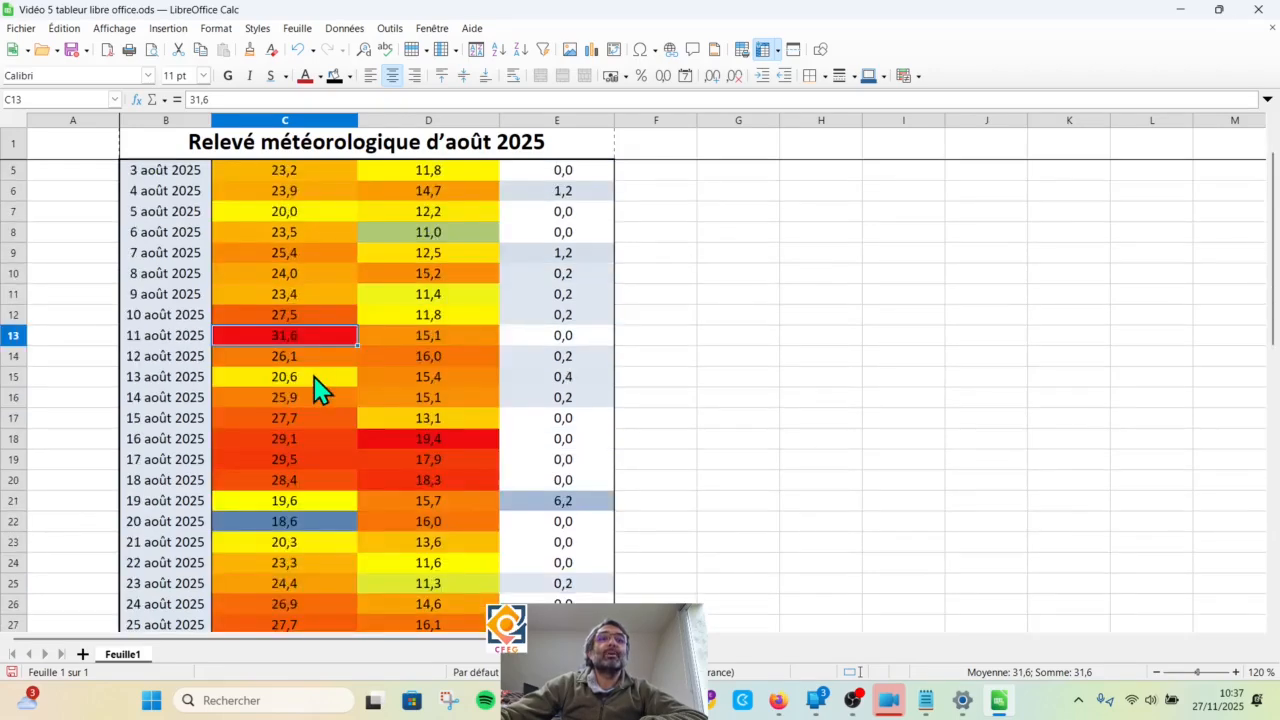
pyautogui.scroll(-3, 314, 380)
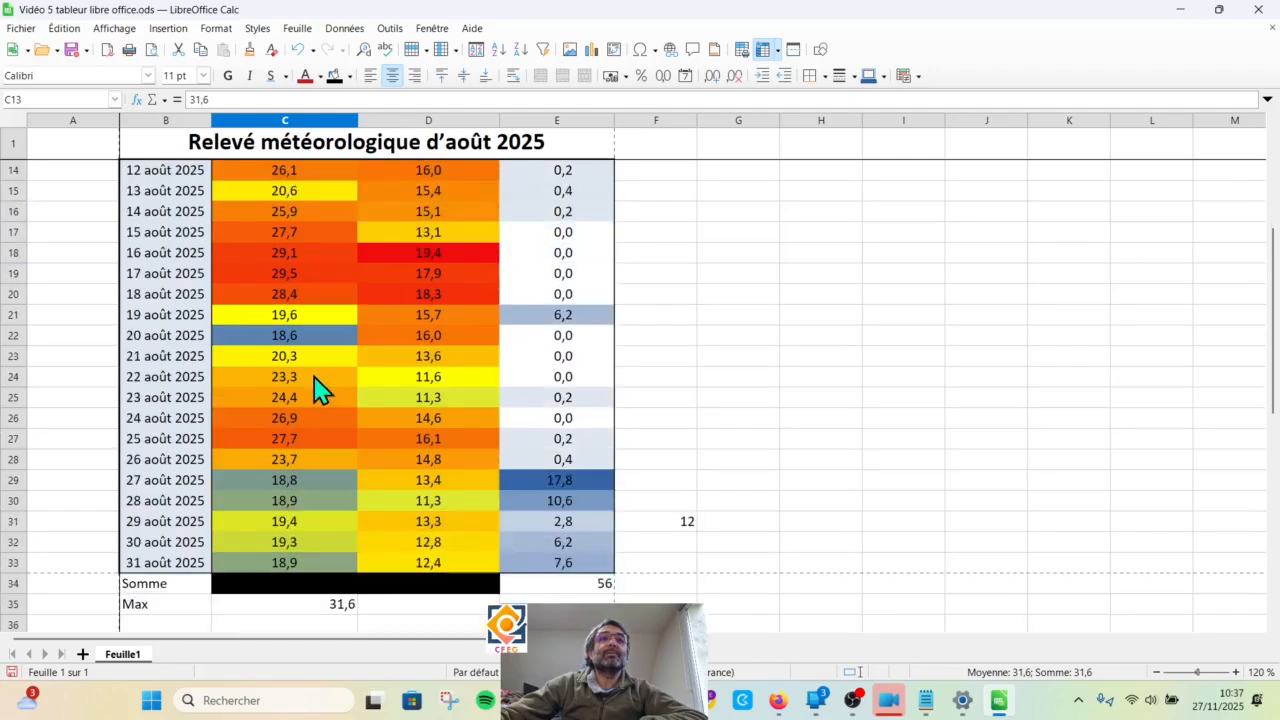
pyautogui.click(283, 606)
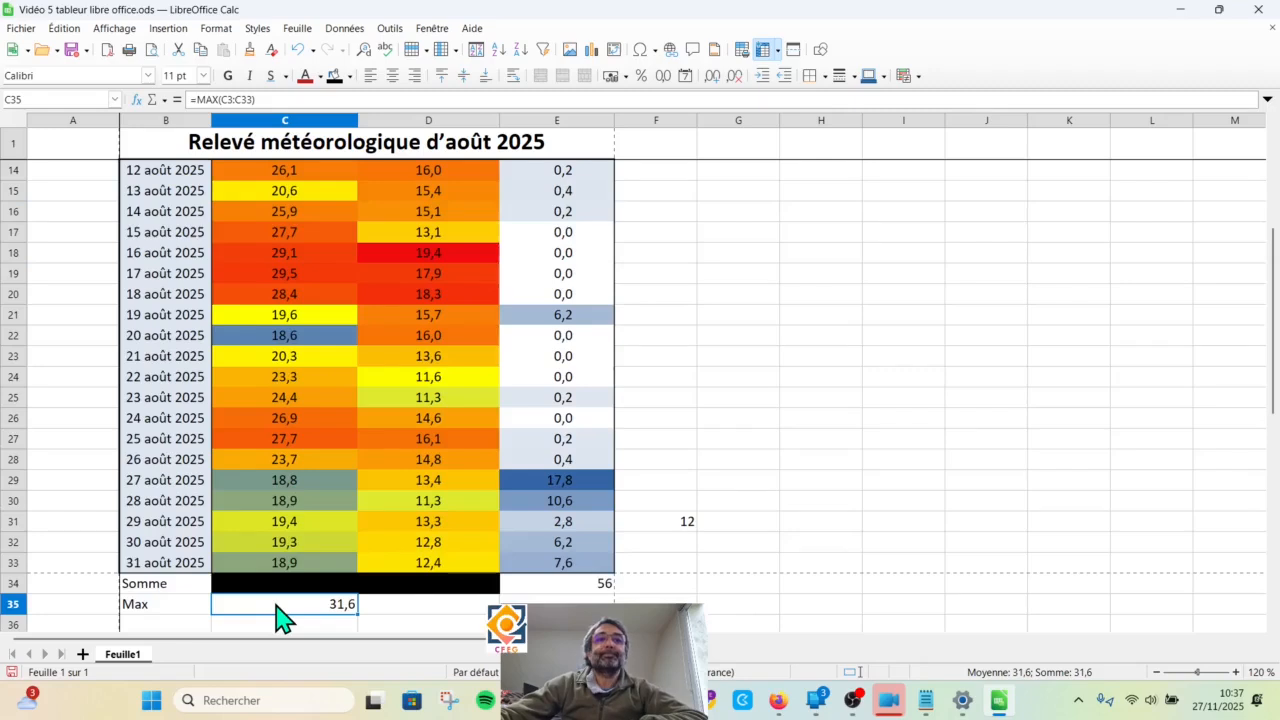
pyautogui.click(415, 607)
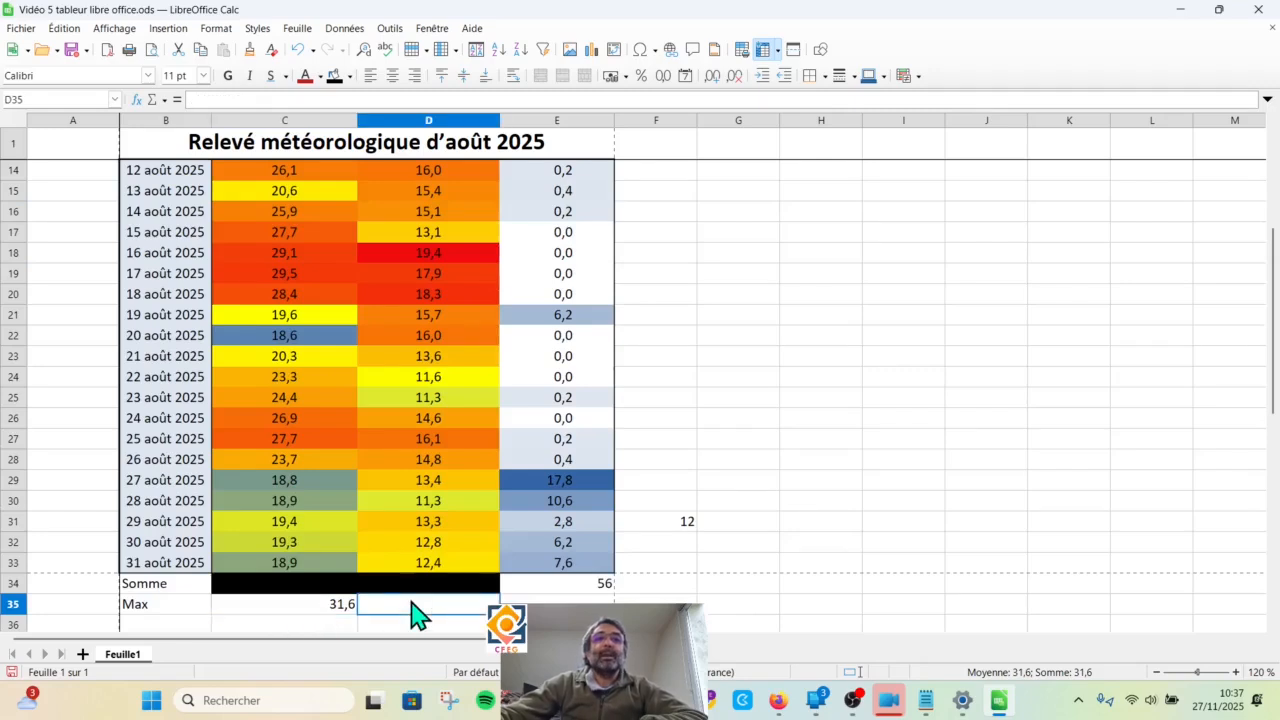
pyautogui.click(297, 612)
pyautogui.scroll(-4, 397, 605)
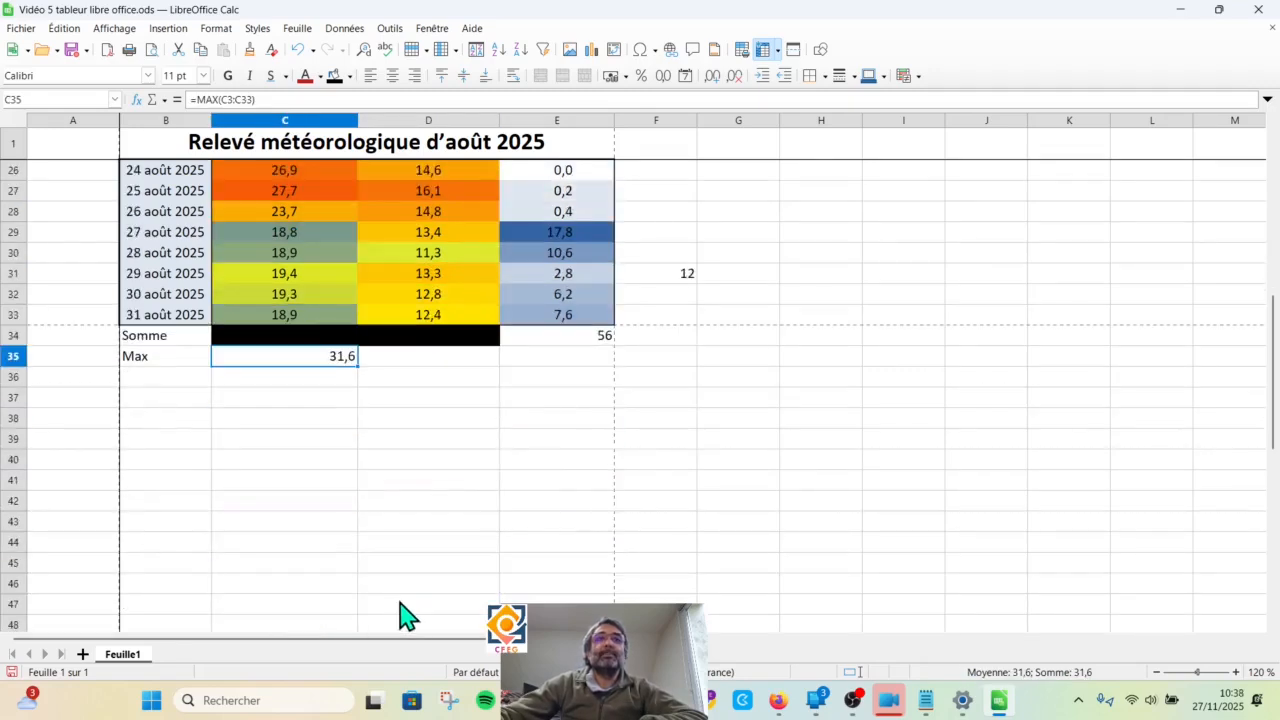
# Step: Try the automatic Max function on the minimum temperatures D3:D33 in cell D35, and clear the cell
pyautogui.click(442, 357)
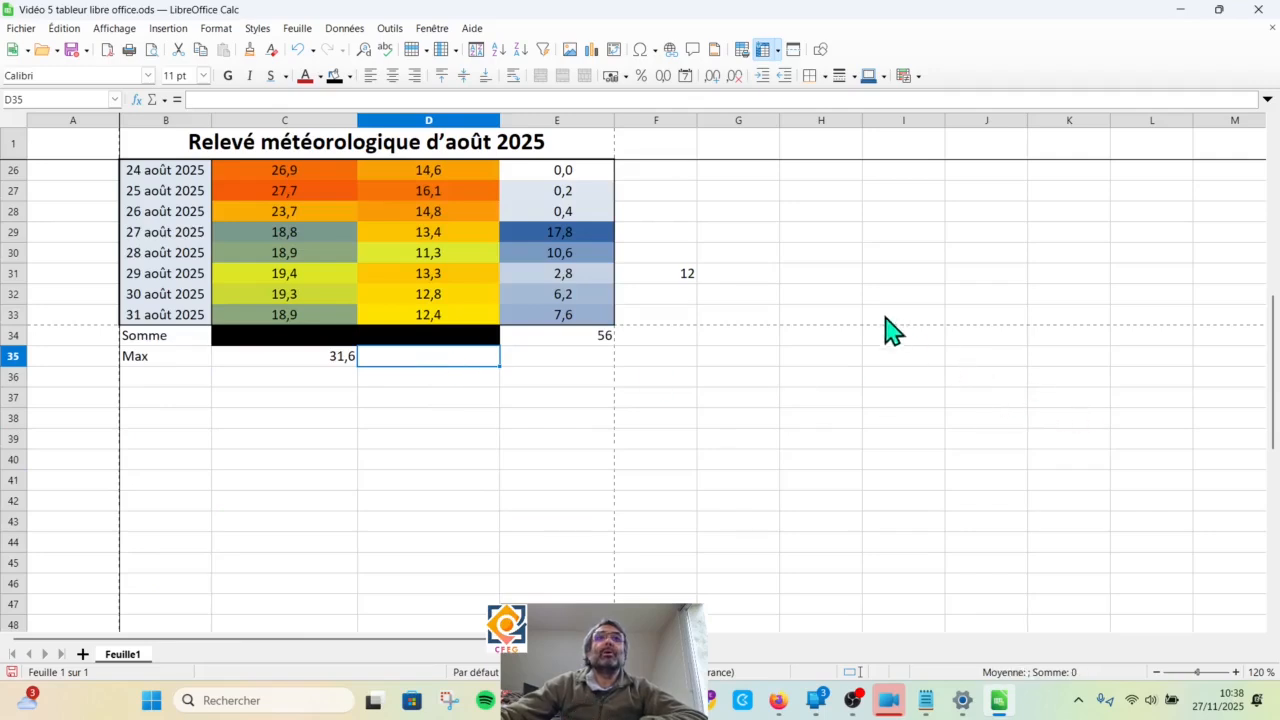
pyautogui.click(164, 101)
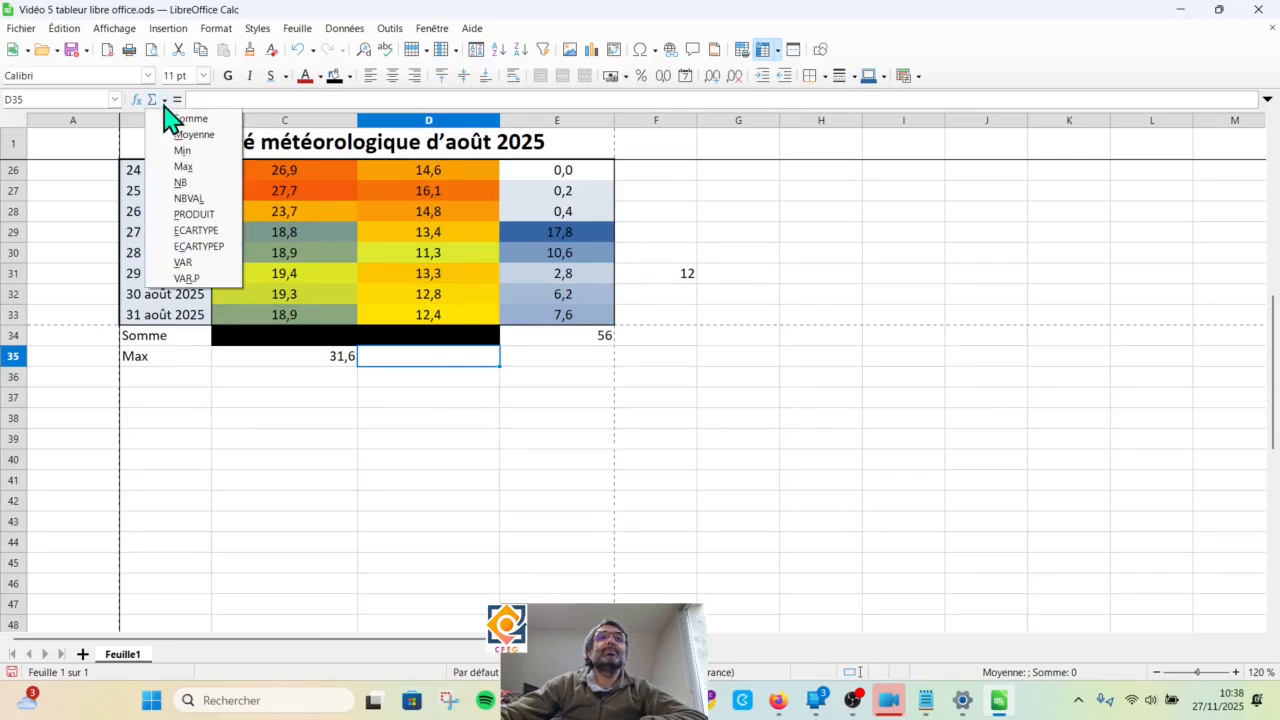
pyautogui.click(200, 167)
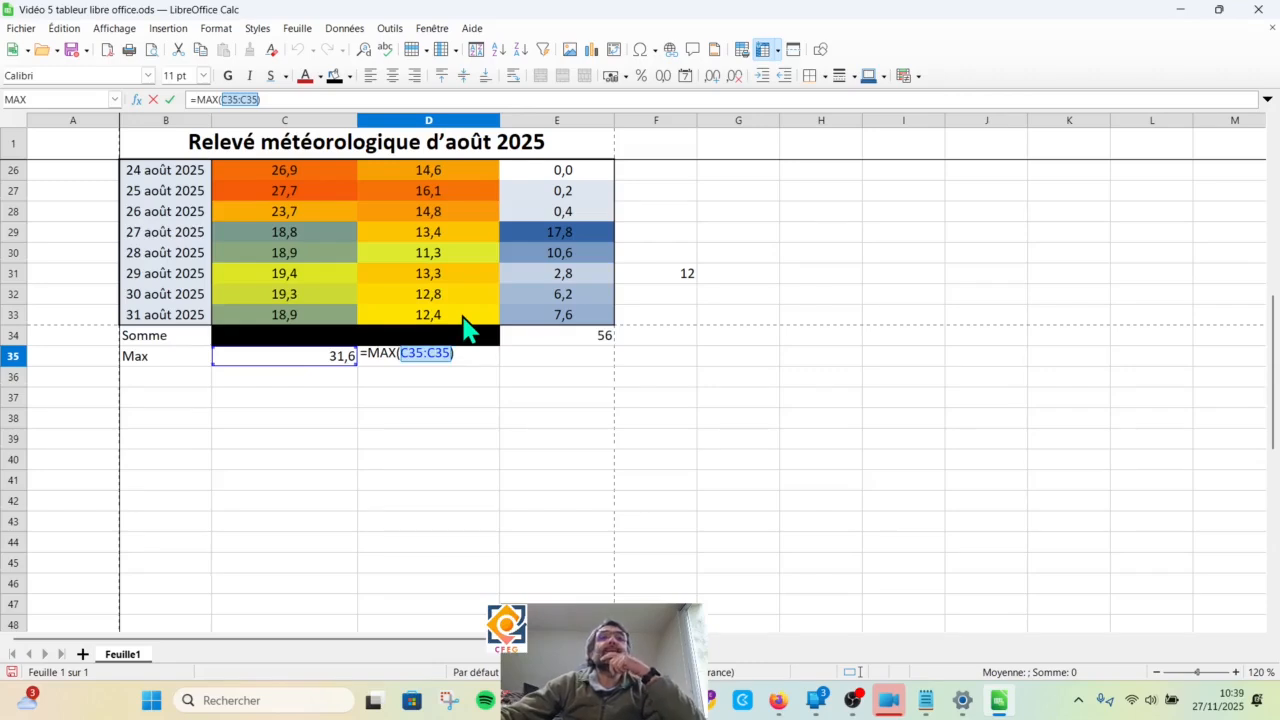
pyautogui.moveTo(463, 325); pyautogui.dragTo(463, 213)
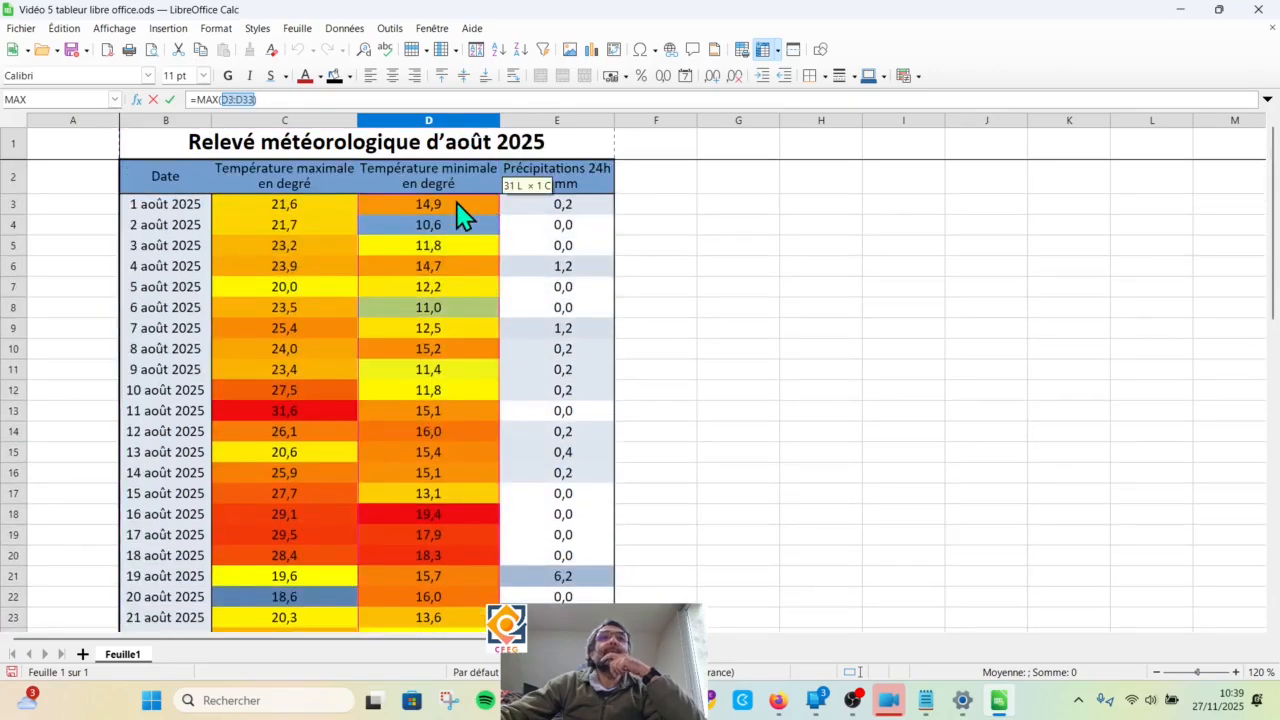
pyautogui.moveTo(463, 213); pyautogui.dragTo(463, 213)
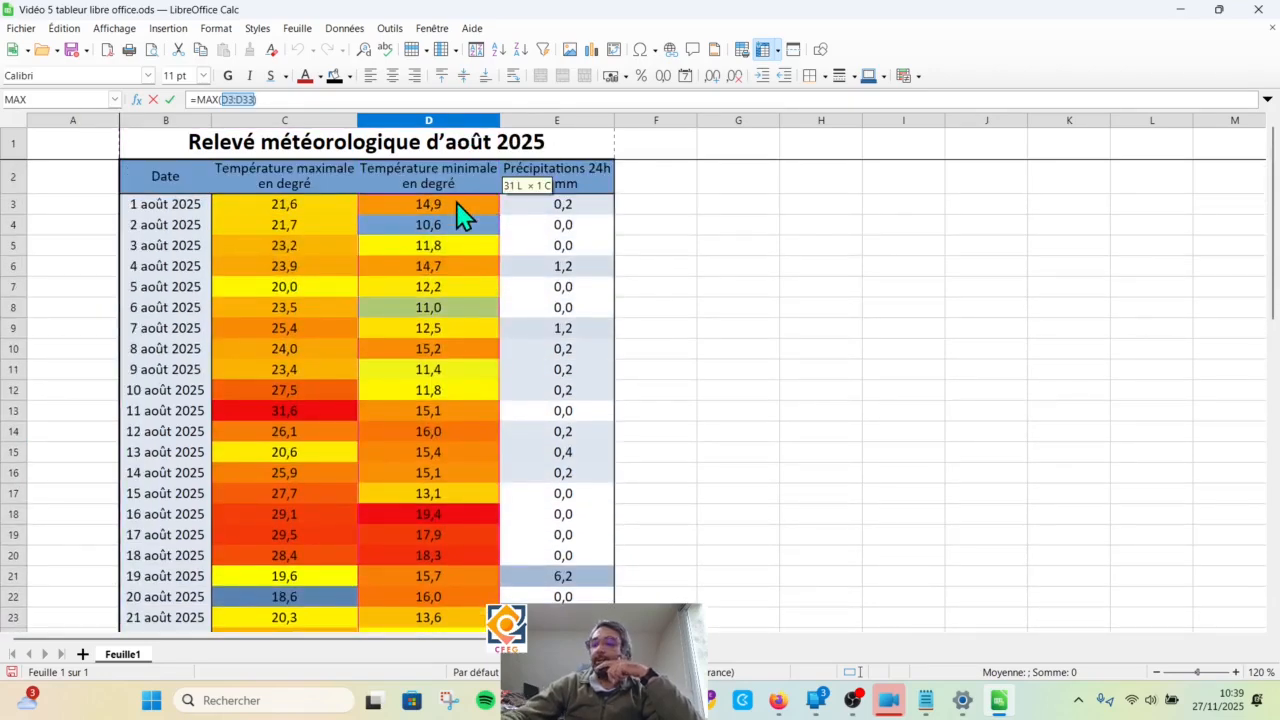
pyautogui.press('Return')
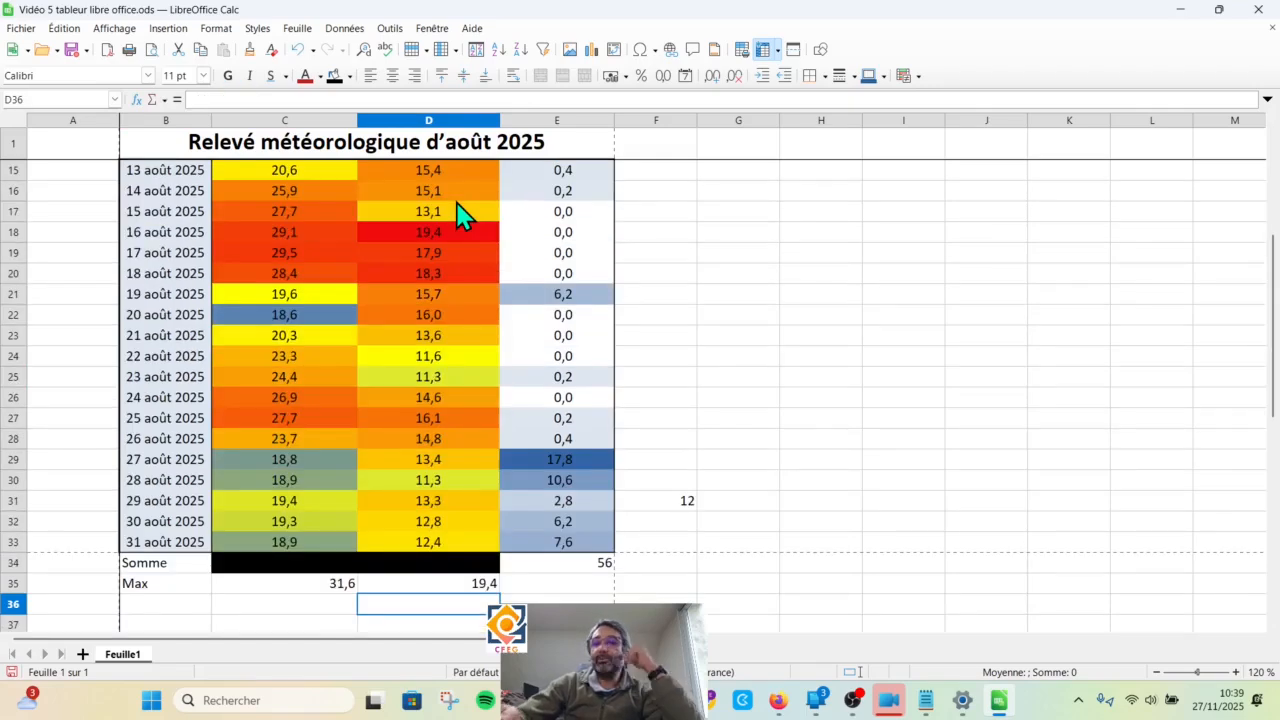
pyautogui.press('Up')
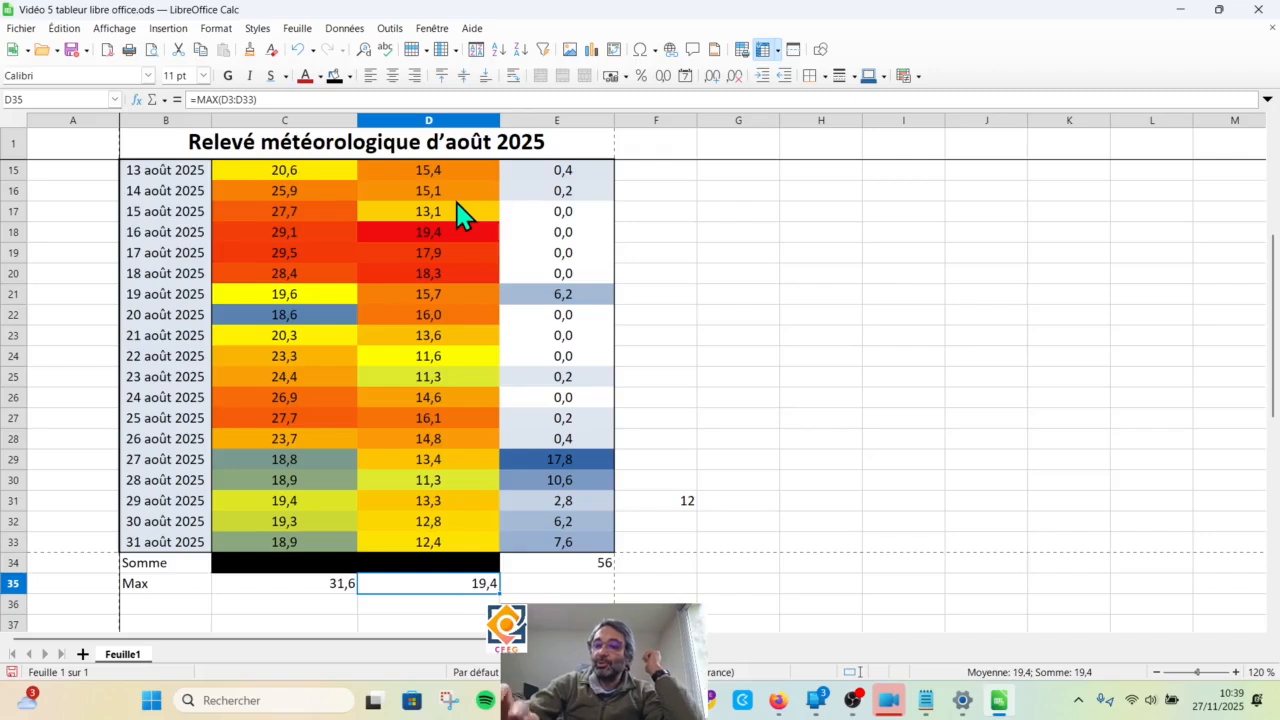
pyautogui.press('Delete')
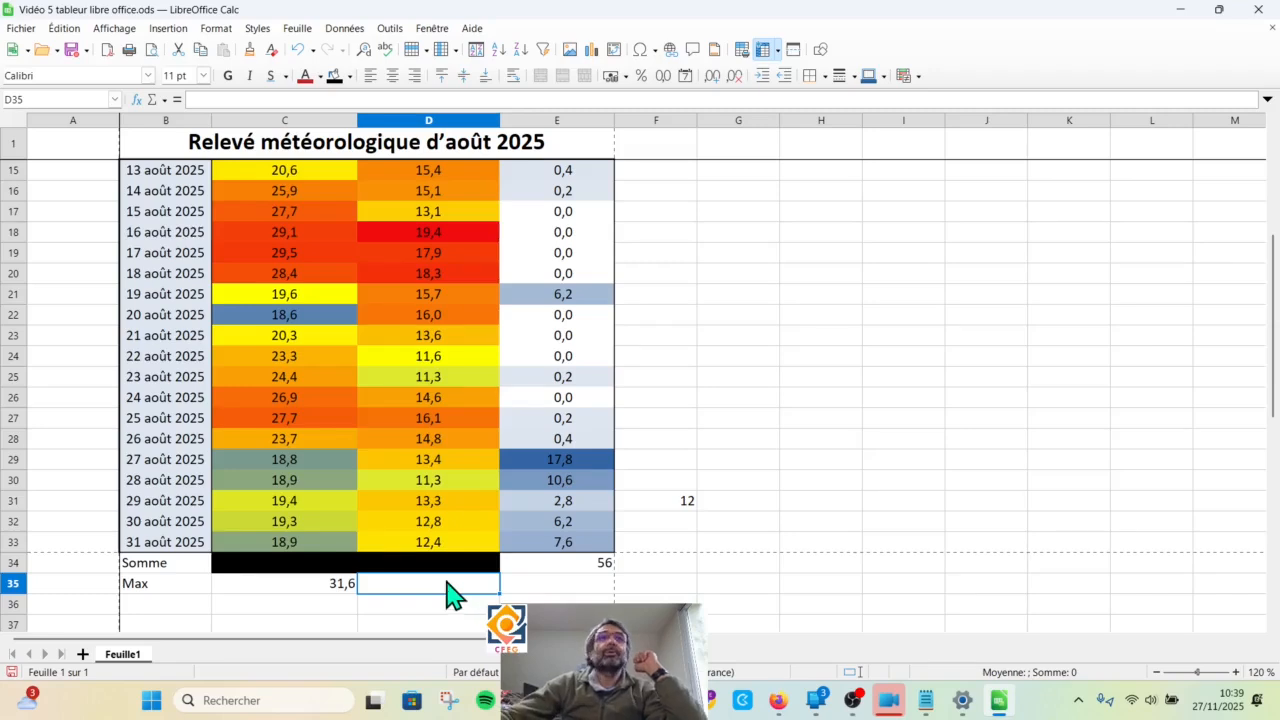
# Step: Insert the automatic Max function in D35 again, with D3:D33 as its range
pyautogui.click(166, 101)
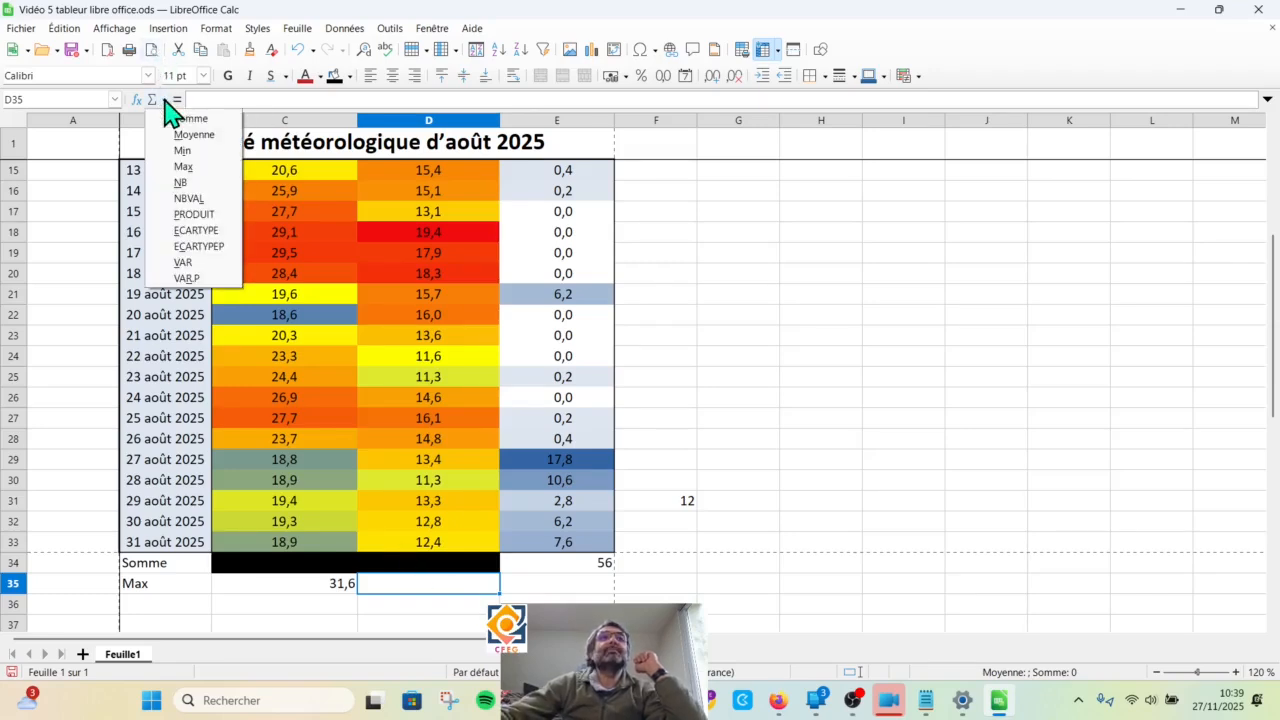
pyautogui.click(186, 166)
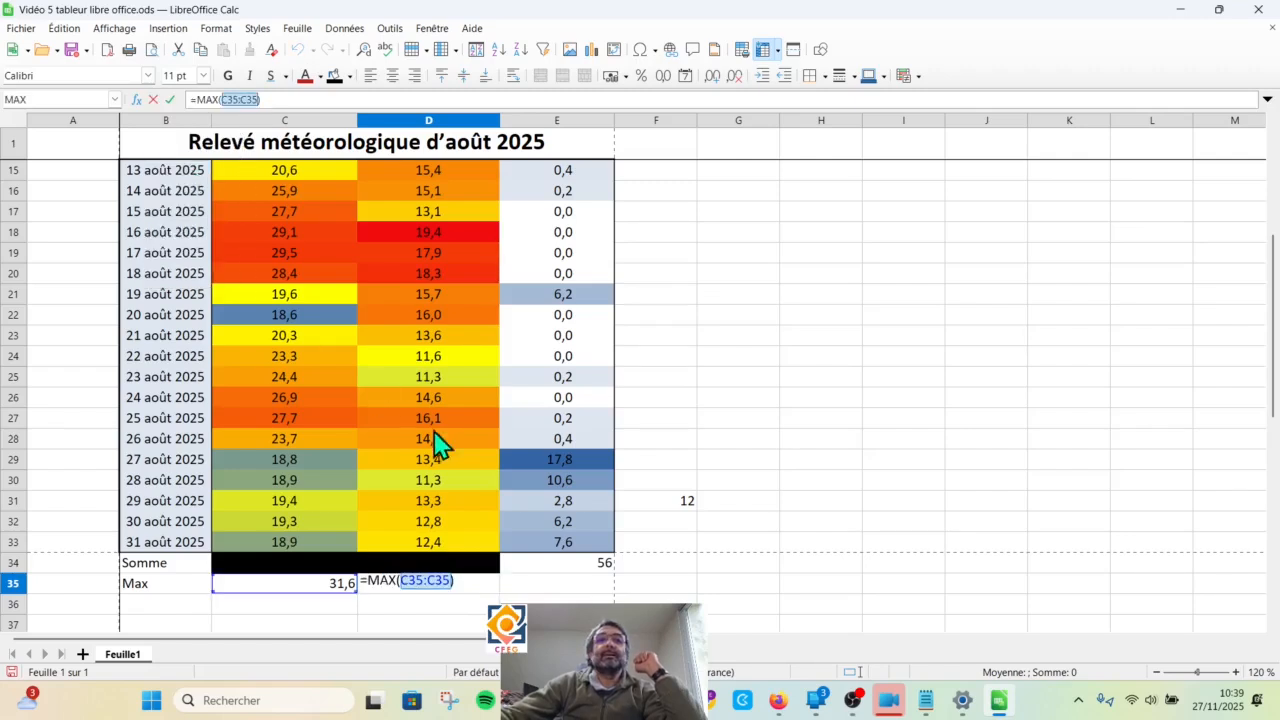
pyautogui.moveTo(478, 553); pyautogui.dragTo(461, 215)
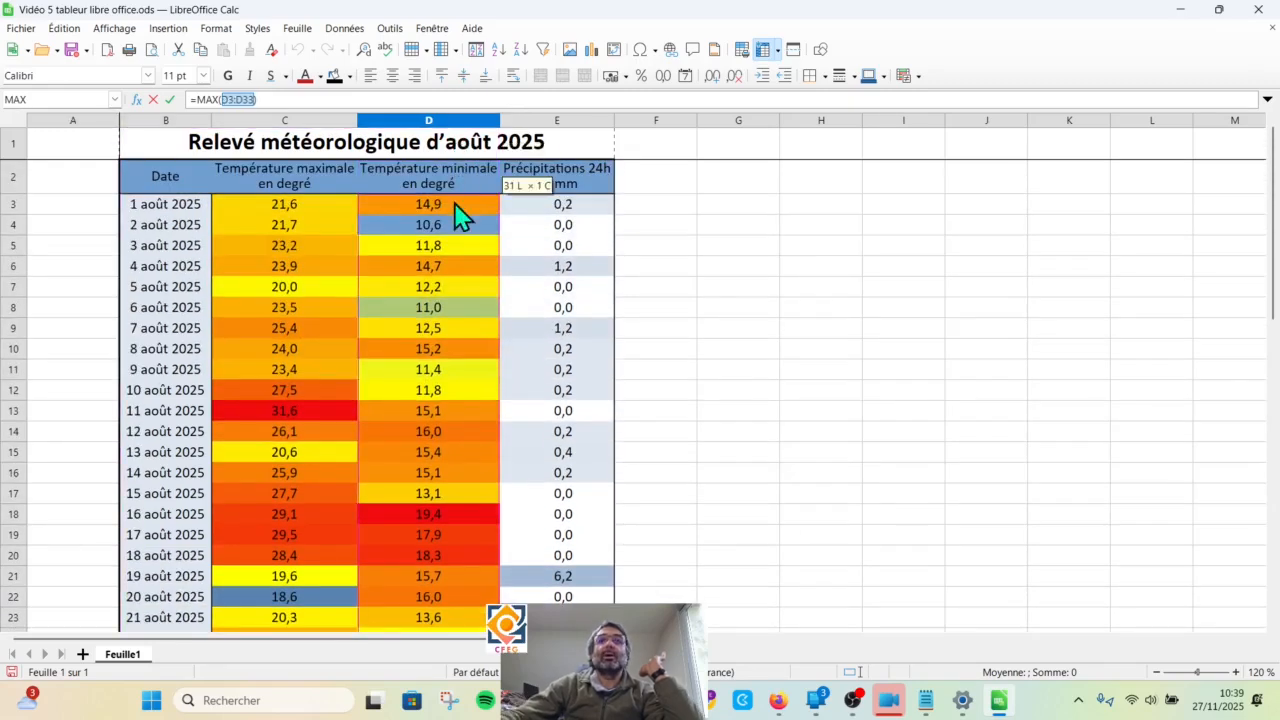
pyautogui.press('Return')
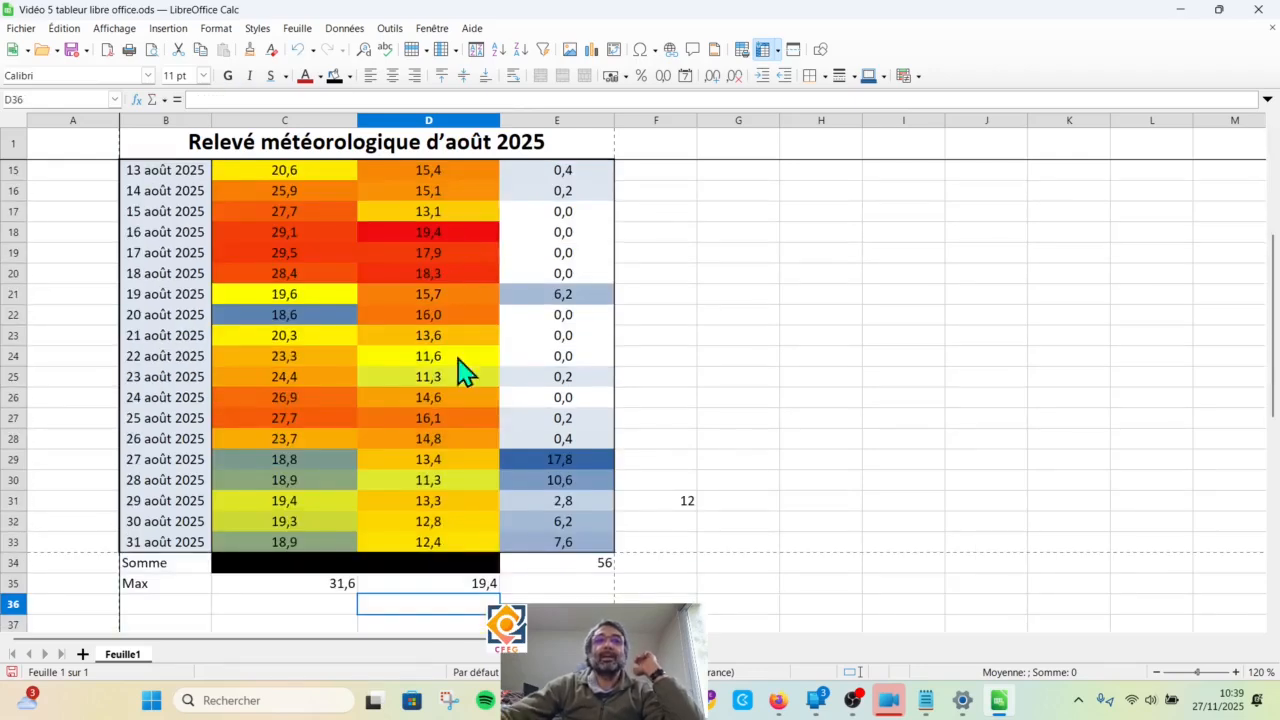
# Step: Start the function assistant for cell E35, search for max in the Toutes category, and choose the MAX function
pyautogui.click(487, 585)
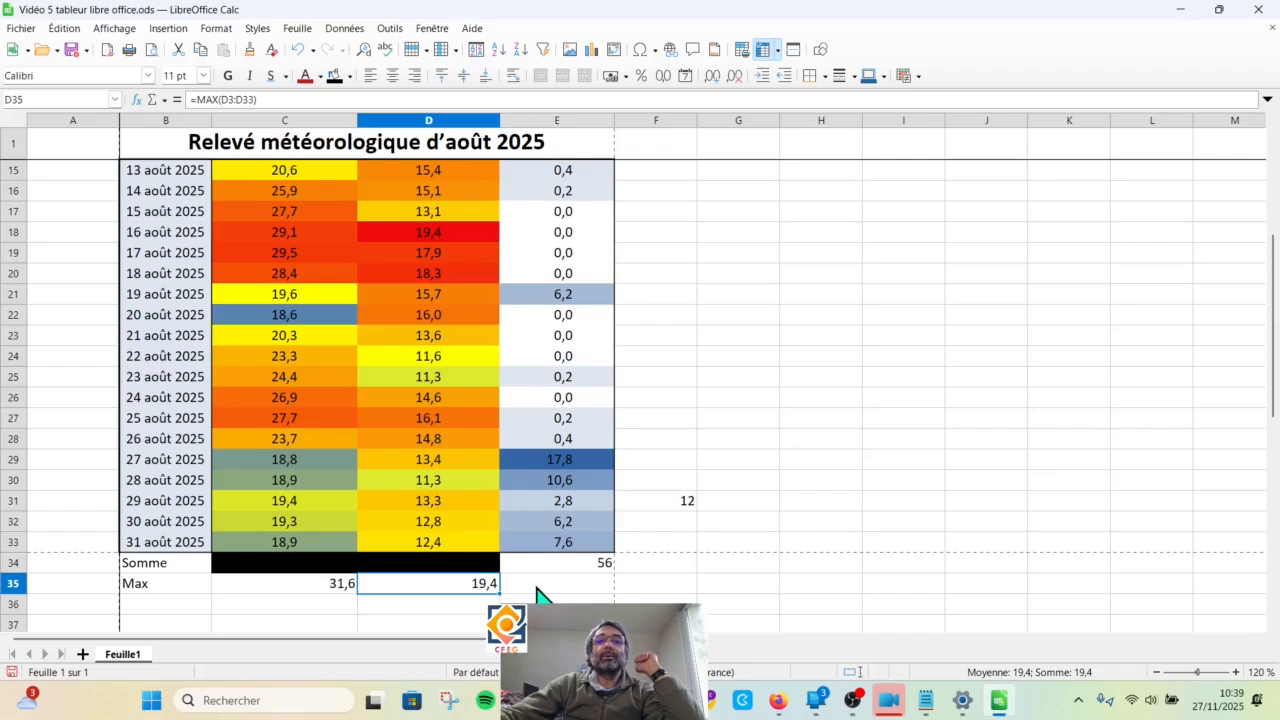
pyautogui.click(537, 589)
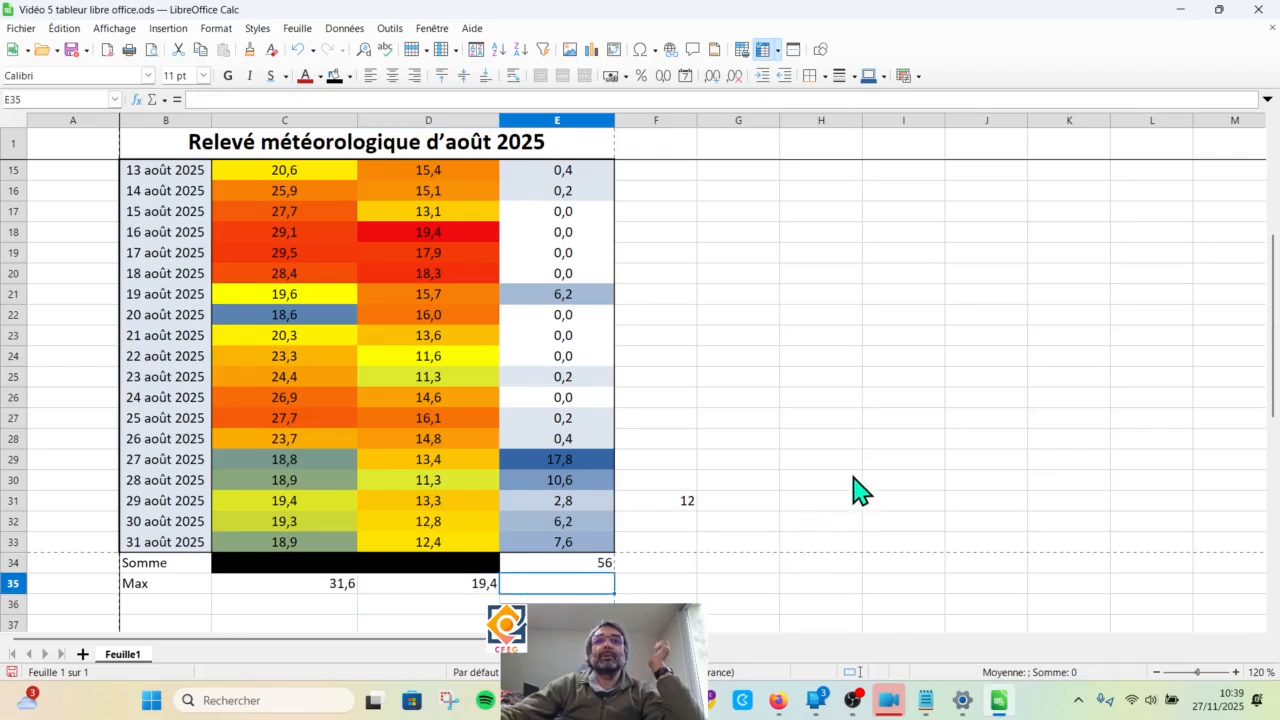
pyautogui.click(137, 103)
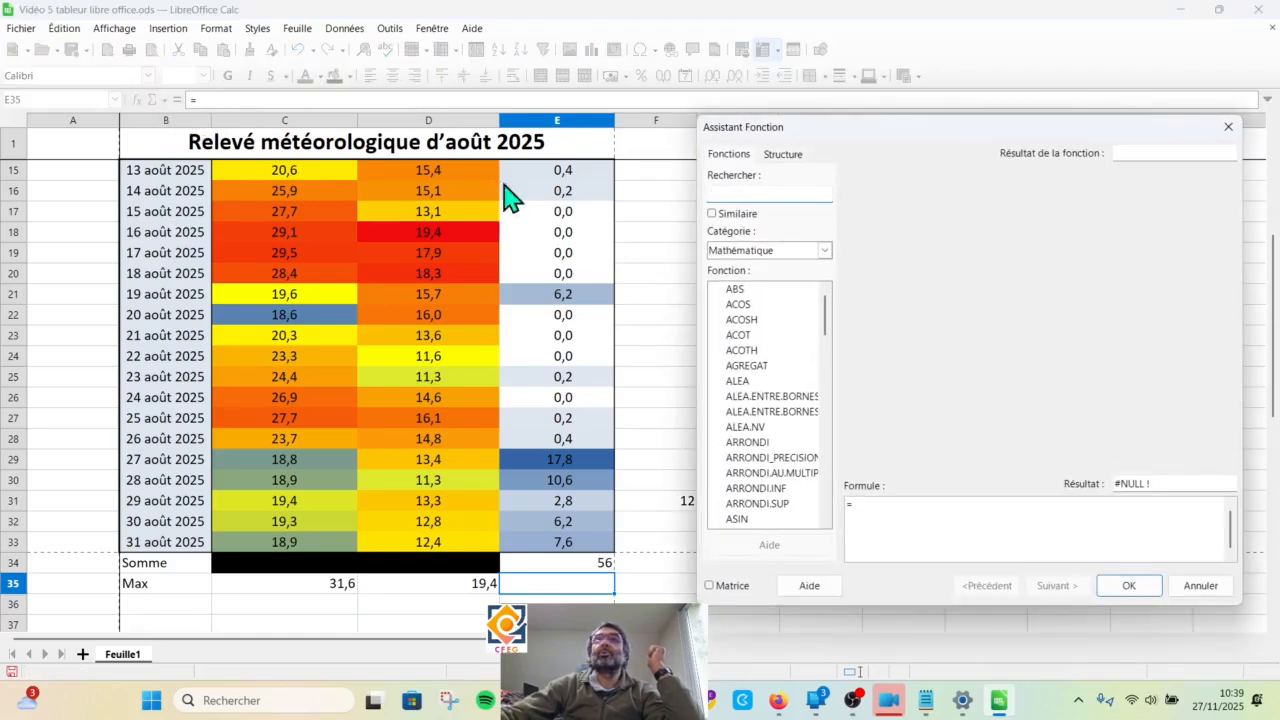
pyautogui.write('max')
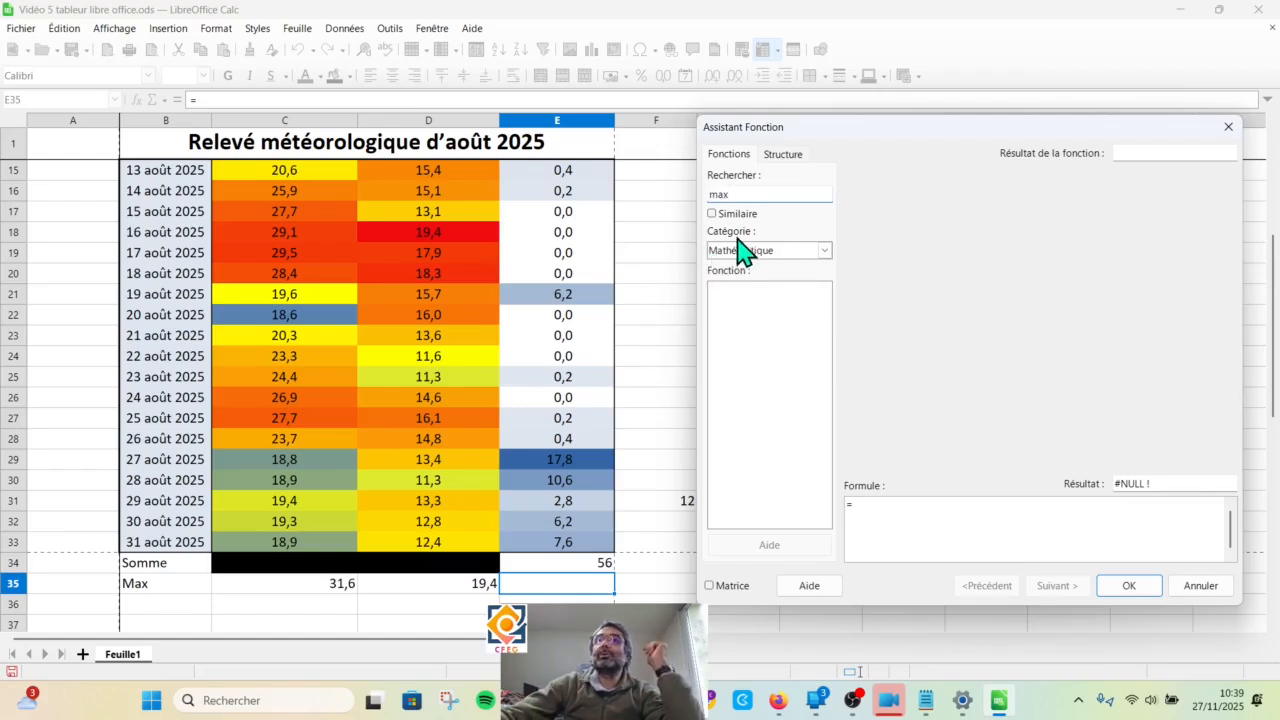
pyautogui.click(826, 250)
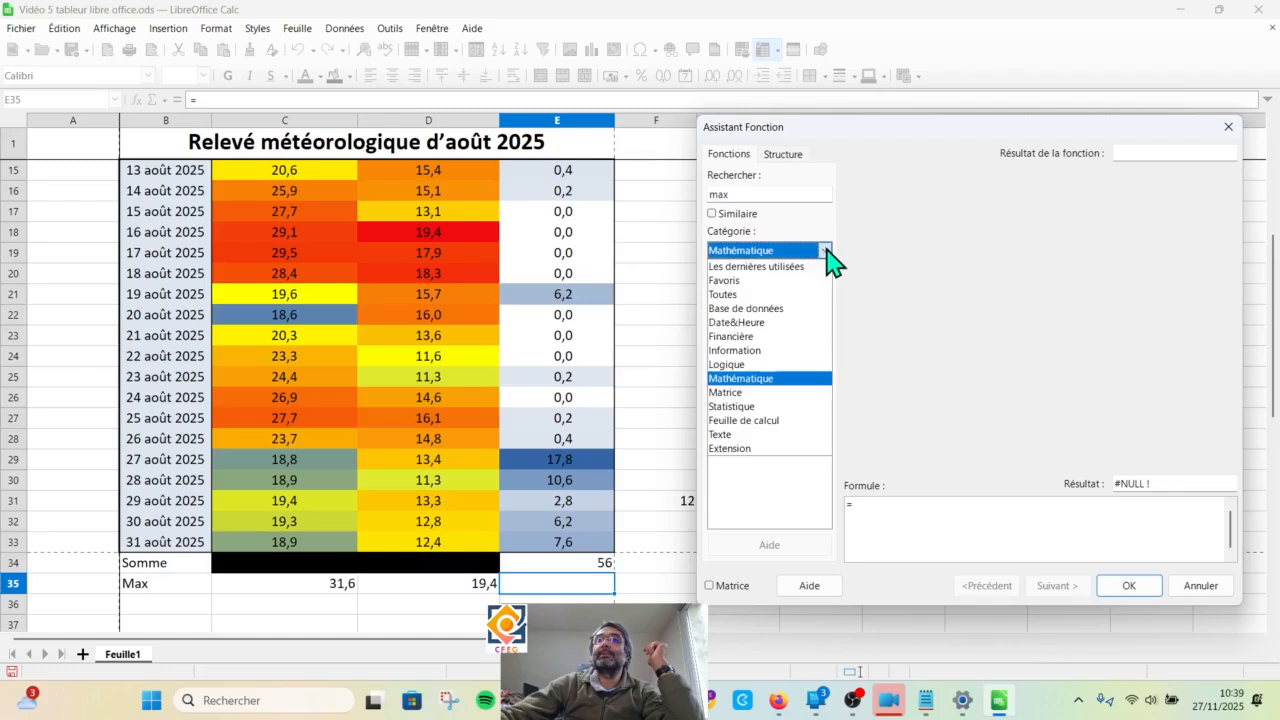
pyautogui.click(790, 292)
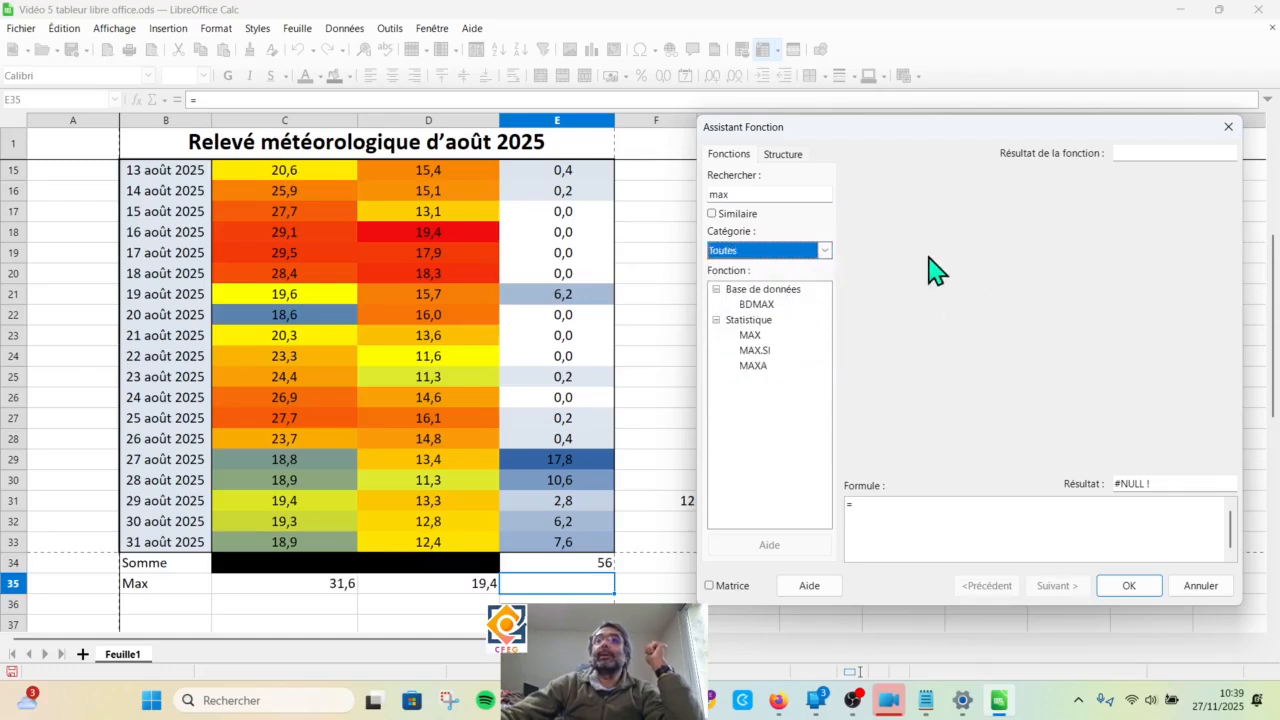
pyautogui.click(749, 337)
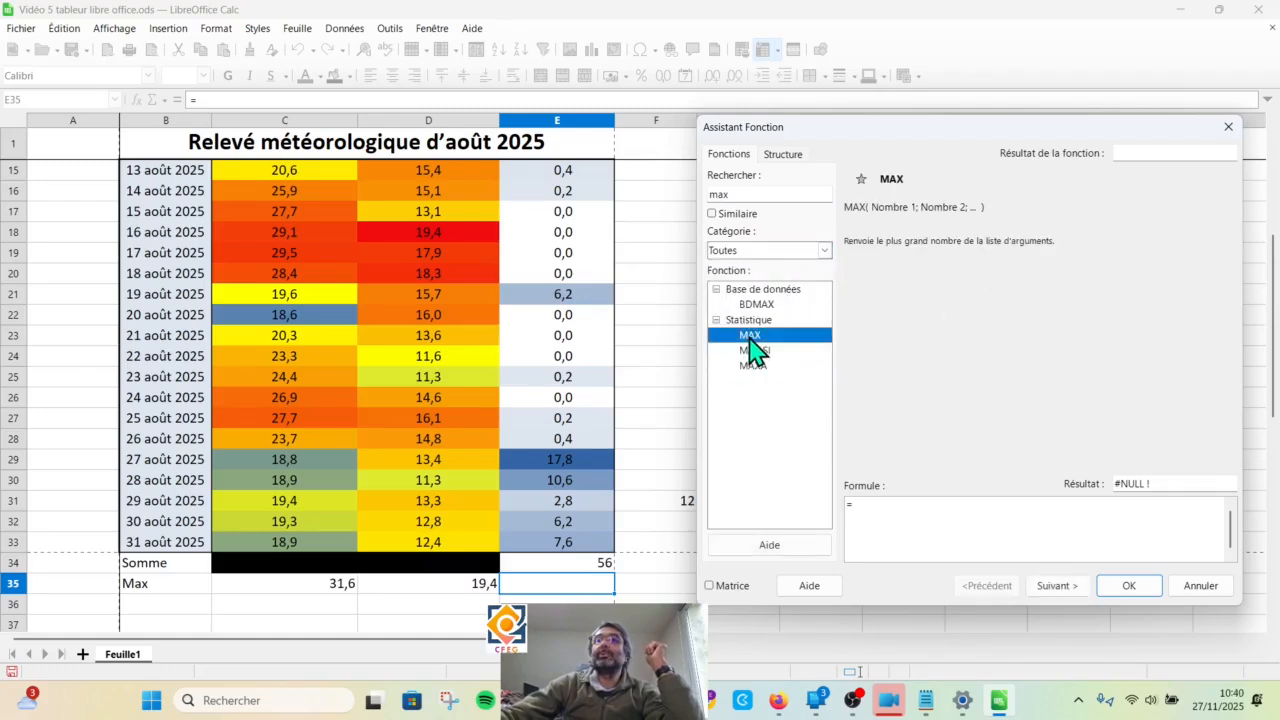
pyautogui.click(1065, 587)
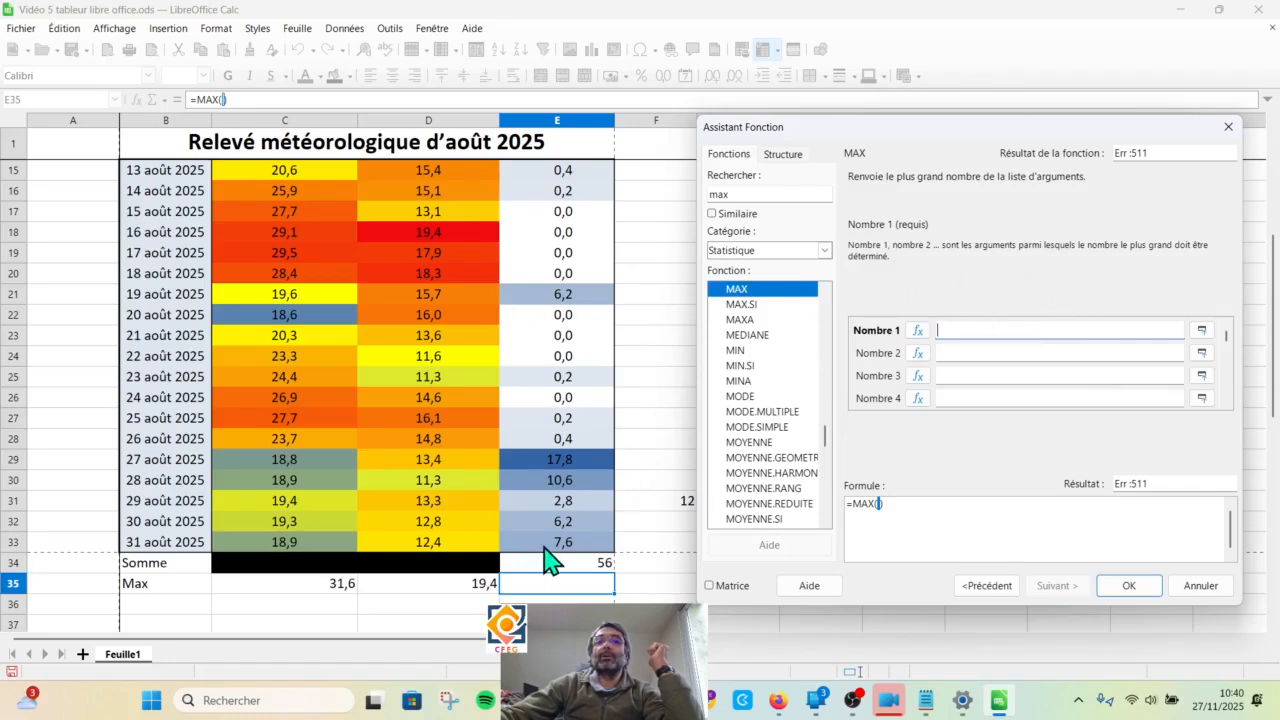
# Step: Set the precipitation range E$3:E$33 as the Nombre 1 argument and insert the MAX formula into E35
pyautogui.moveTo(585, 548); pyautogui.dragTo(563, 222)
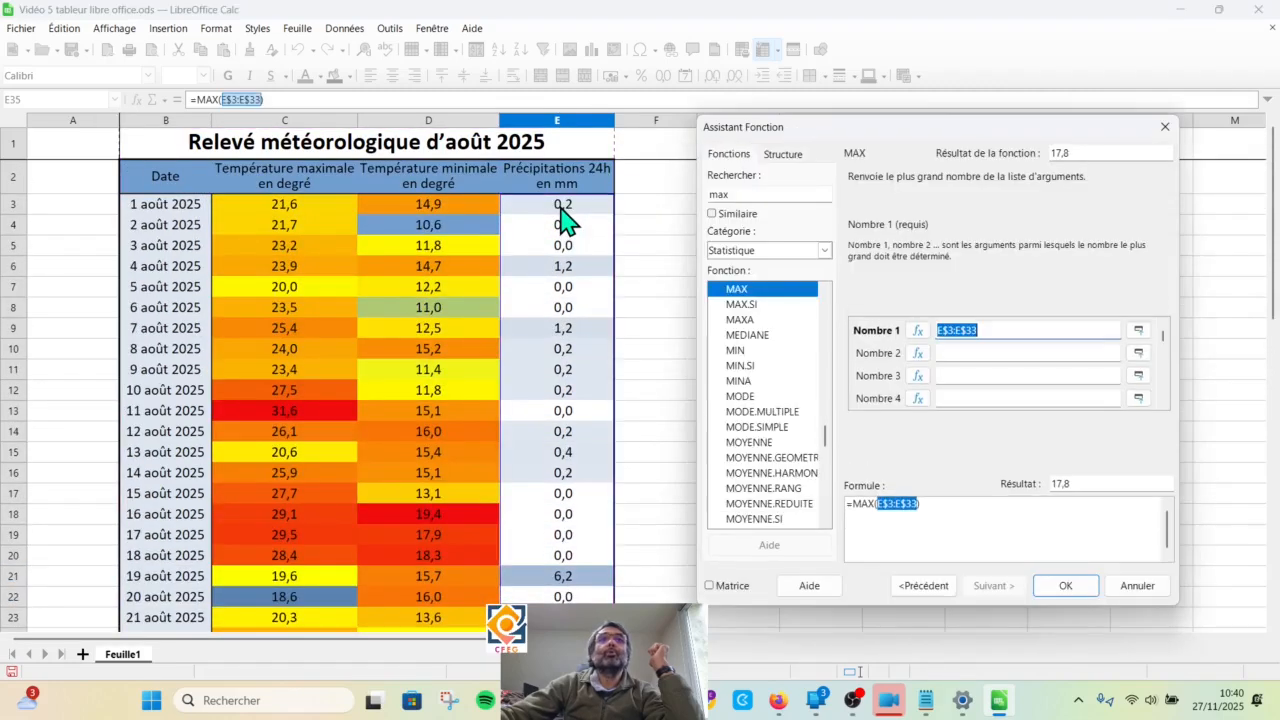
pyautogui.click(1072, 588)
pyautogui.scroll(-6, 680, 463)
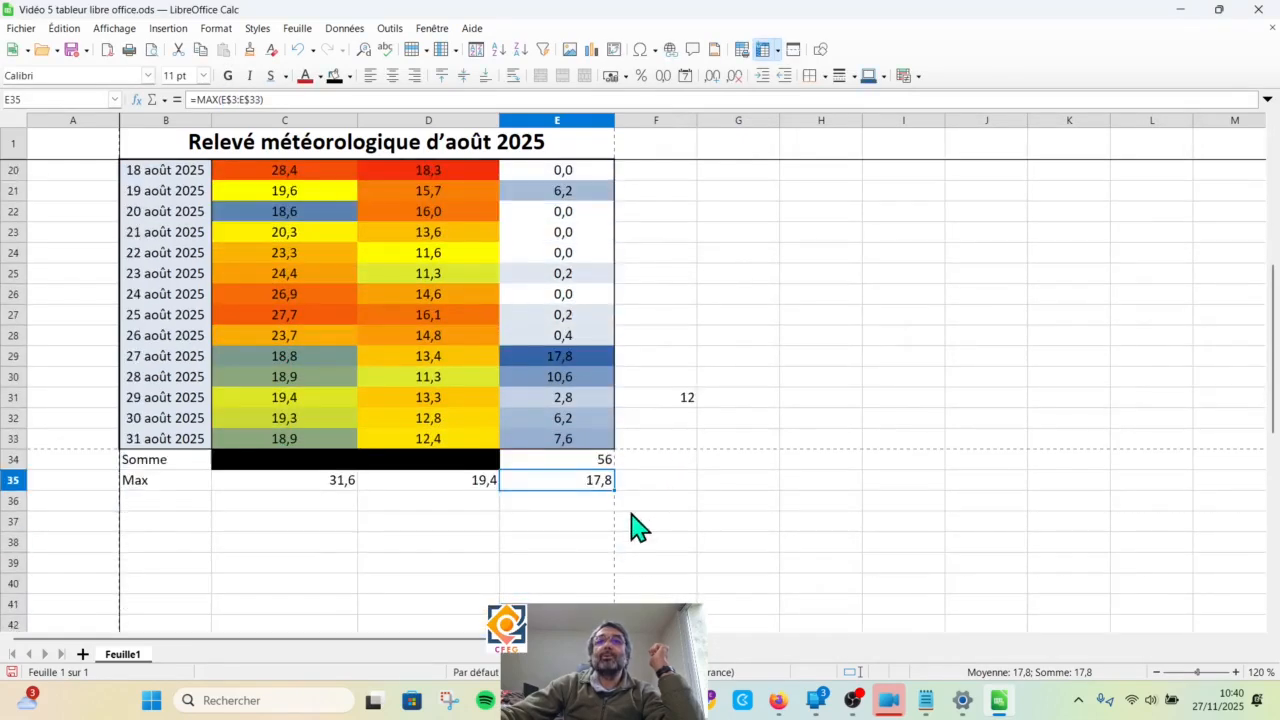